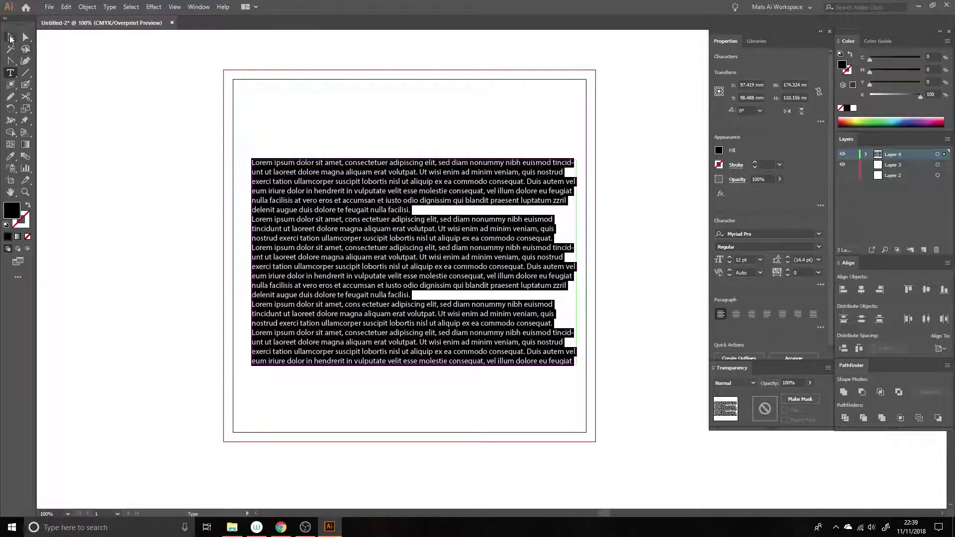
- Delete the lorem ipsum placeholder text block from the artboard
click(10, 37)
drag(189, 88, 414, 280)
key(Delete)
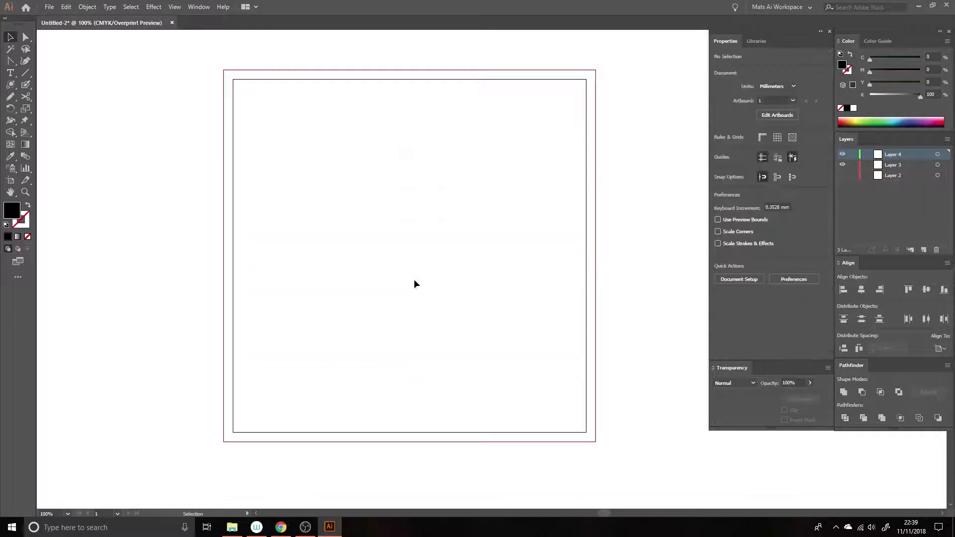
- Add a single line of point type reading "DesignGroupUK" inside the inner square
click(11, 73)
drag(12, 74, 52, 77)
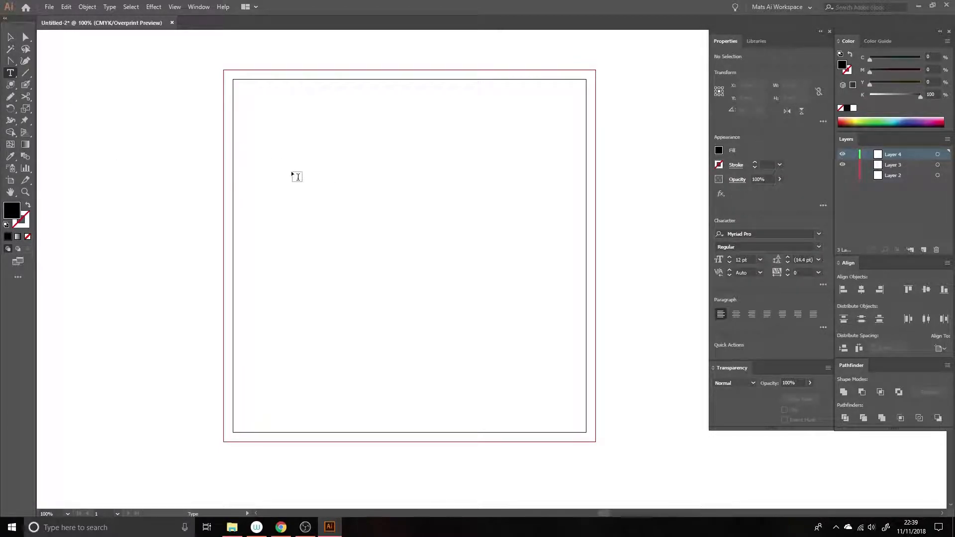
click(301, 234)
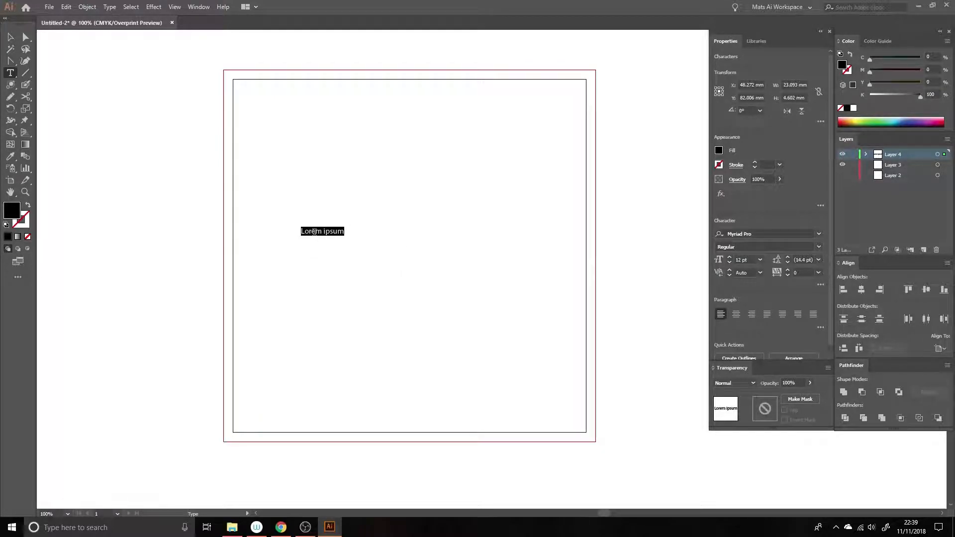
text(DesignGroupUK)
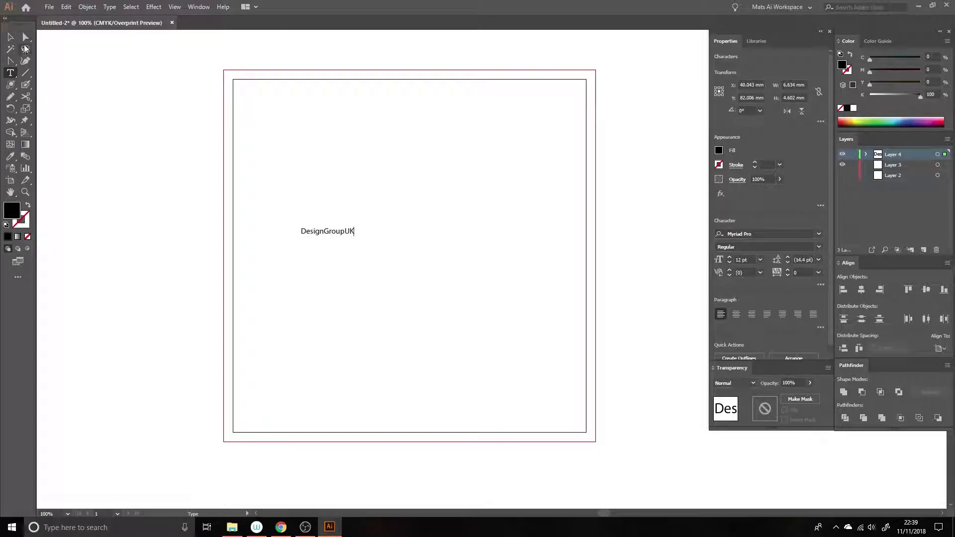
- Create an area text frame about 148 by 92 mm below the first line, containing "DesignGroupUK"
drag(283, 264, 555, 430)
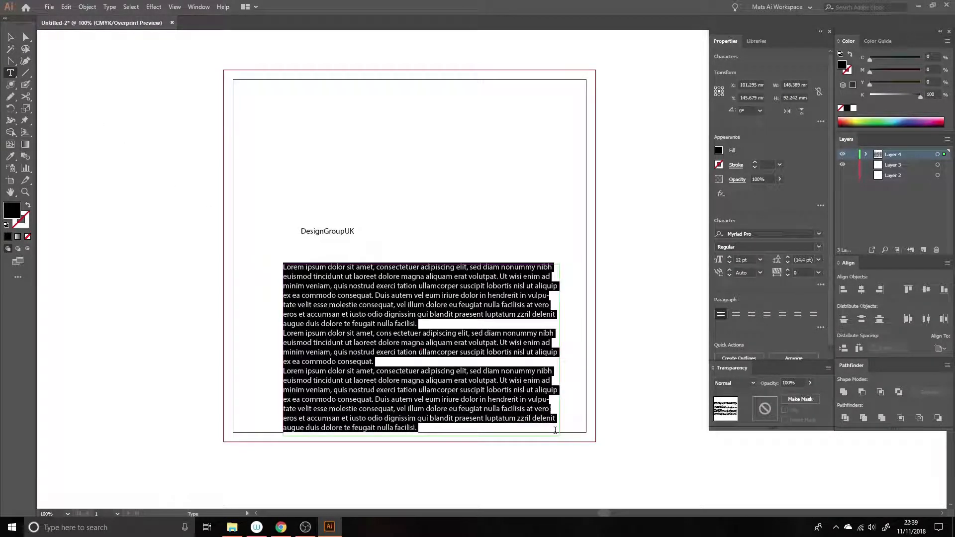
text(Design)
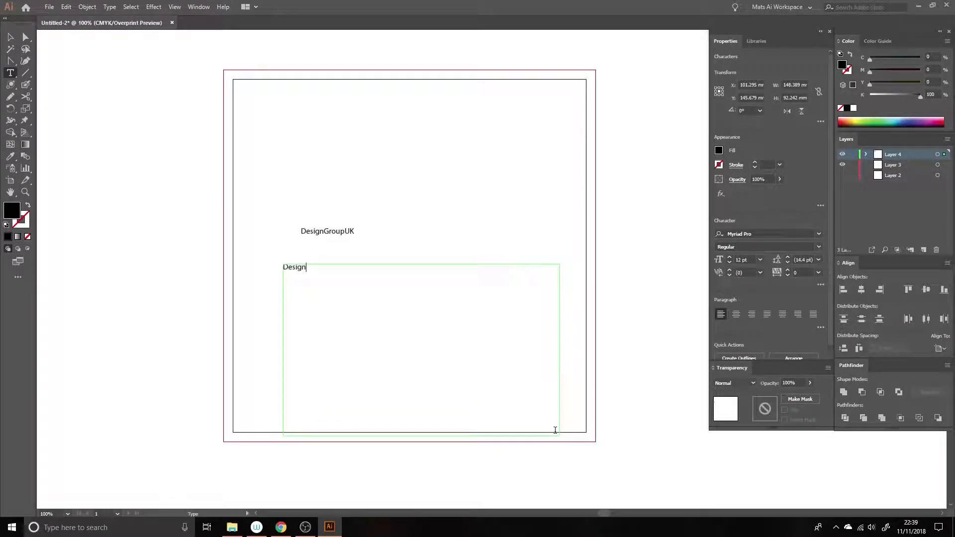
text(GroupUK)
click(12, 37)
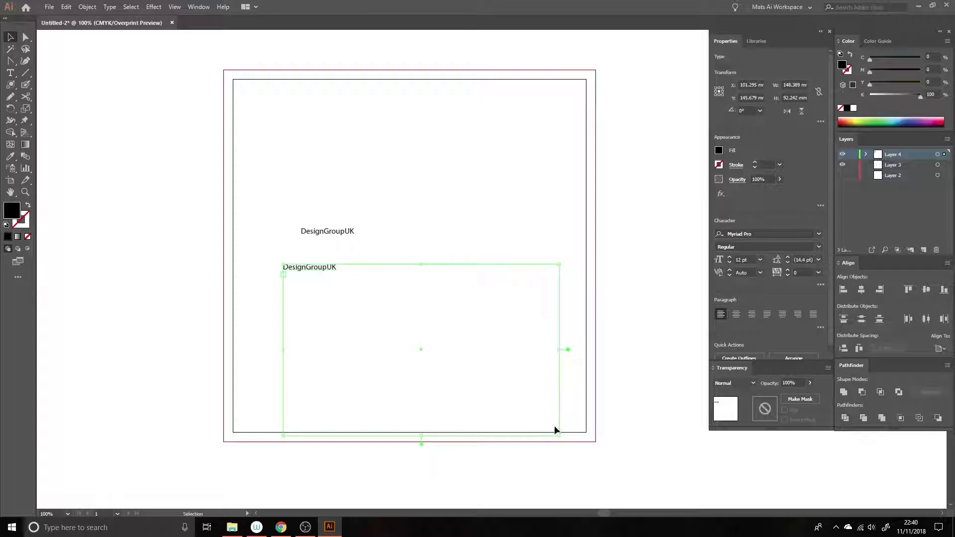
- Convert the lower text frame to point type, scale it to about 16 pt, and make it a 142 by 76 mm area frame again
mouse_move(561, 435)
mouse_down()
mouse_move(348, 294)
mouse_move(360, 292)
mouse_move(549, 441)
mouse_up()
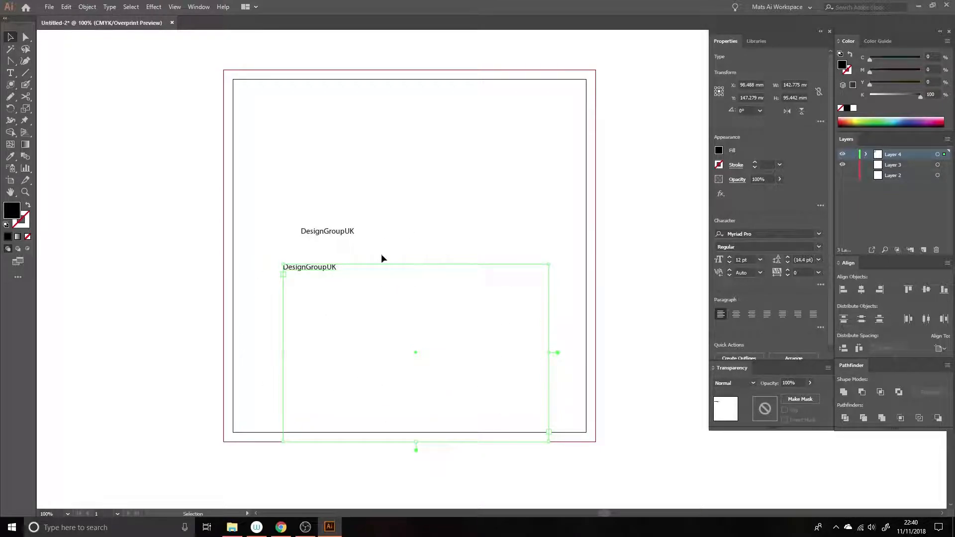
double_click(557, 352)
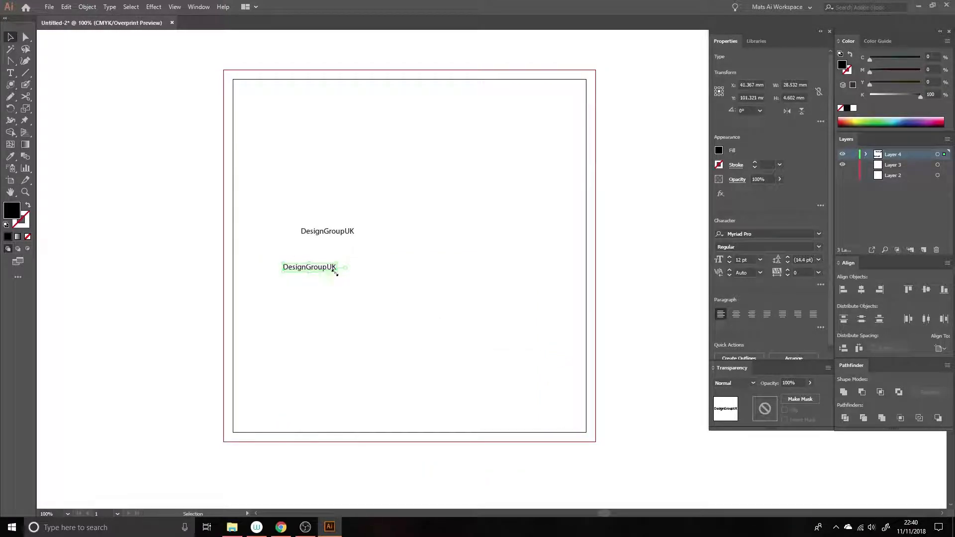
drag(338, 271, 363, 275)
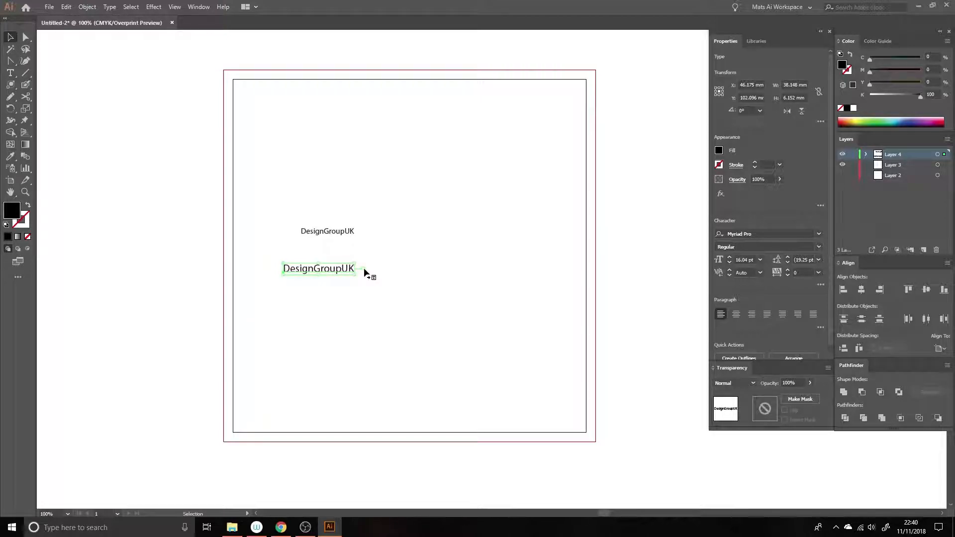
drag(354, 275, 548, 405)
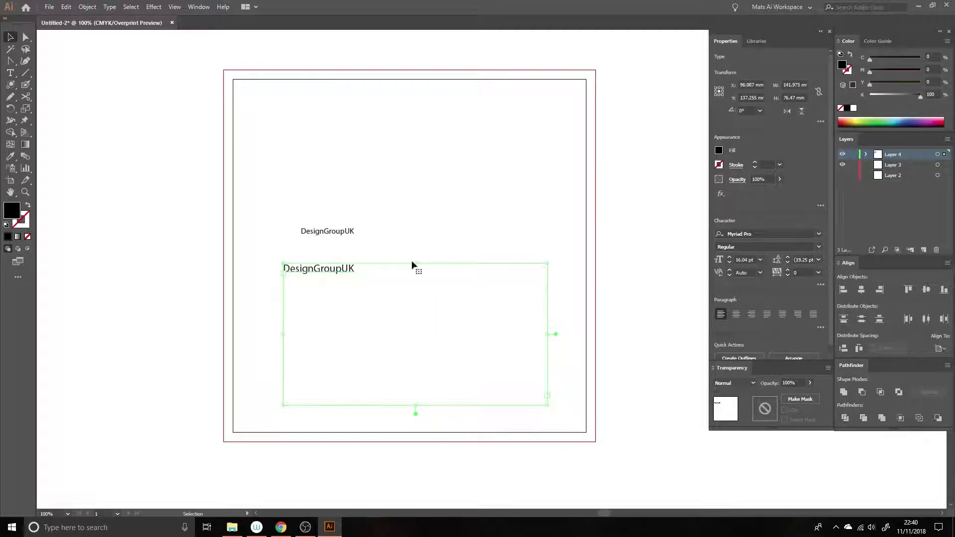
- Delete the lower DesignGroupUK text frame, keeping only the original line of text
click(552, 226)
drag(255, 249, 438, 319)
key(Delete)
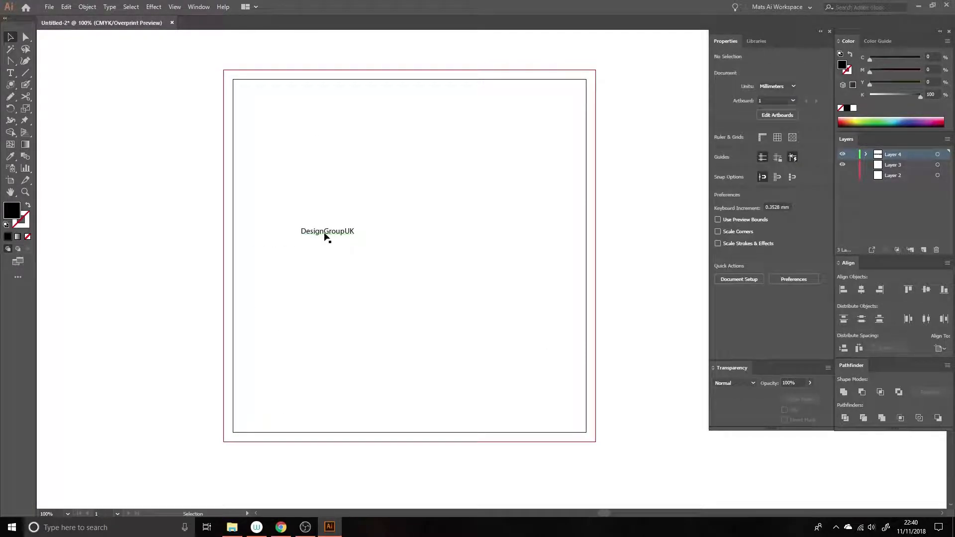
- Scale the remaining DesignGroupUK text to about 175 mm wide and position it within the inner square
click(355, 232)
drag(361, 229, 579, 153)
drag(302, 239, 250, 243)
drag(431, 226, 443, 244)
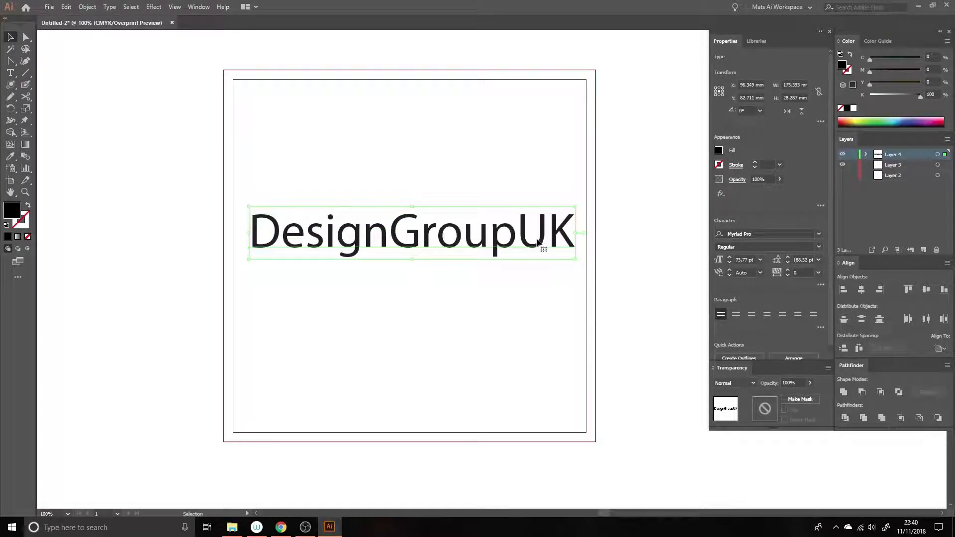
- Widen the DesignGroupUK text frame to about 250 mm without scaling the letters and shift it left across the artboard
click(820, 261)
click(821, 260)
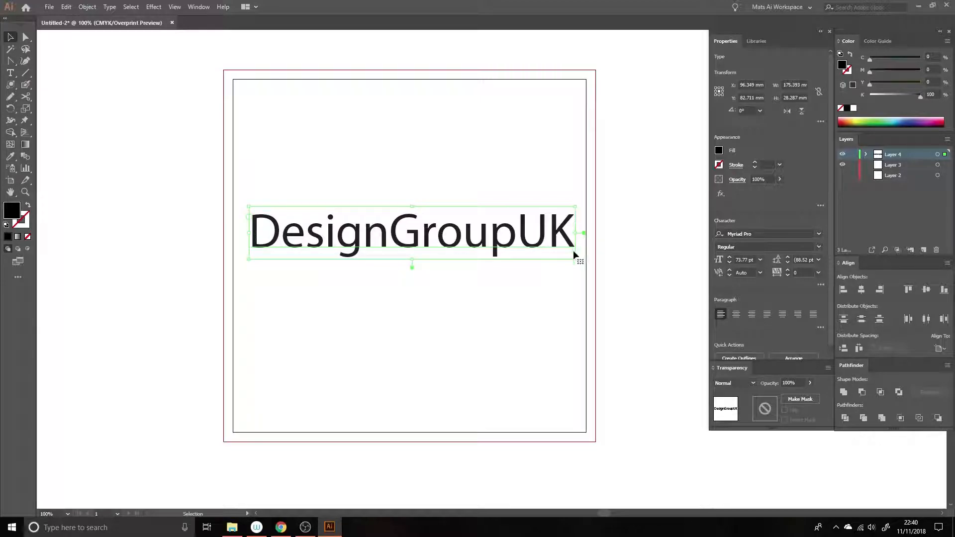
drag(575, 258, 707, 264)
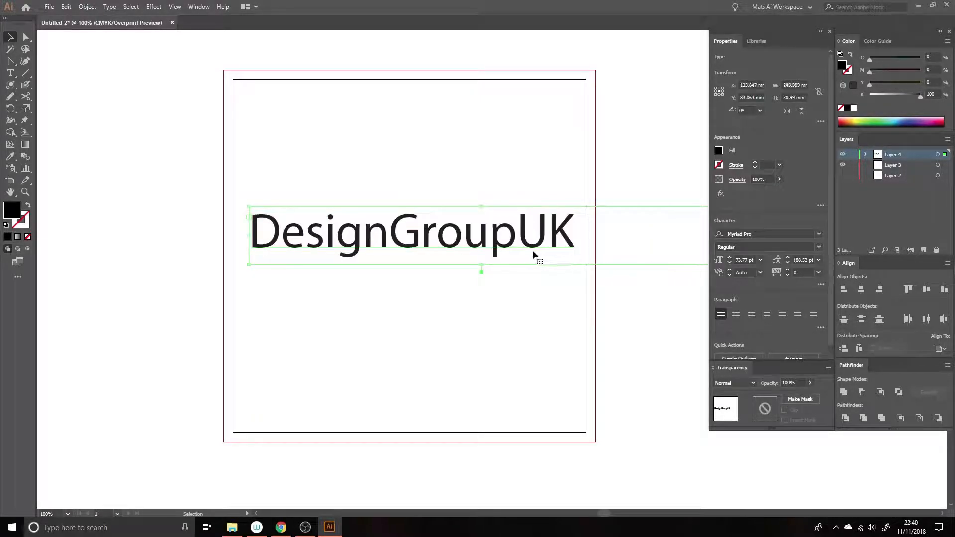
drag(473, 238, 416, 225)
- Try looser and tighter letter spacing on the whole DesignGroupUK line and settle on a tracking of 140
key(t)
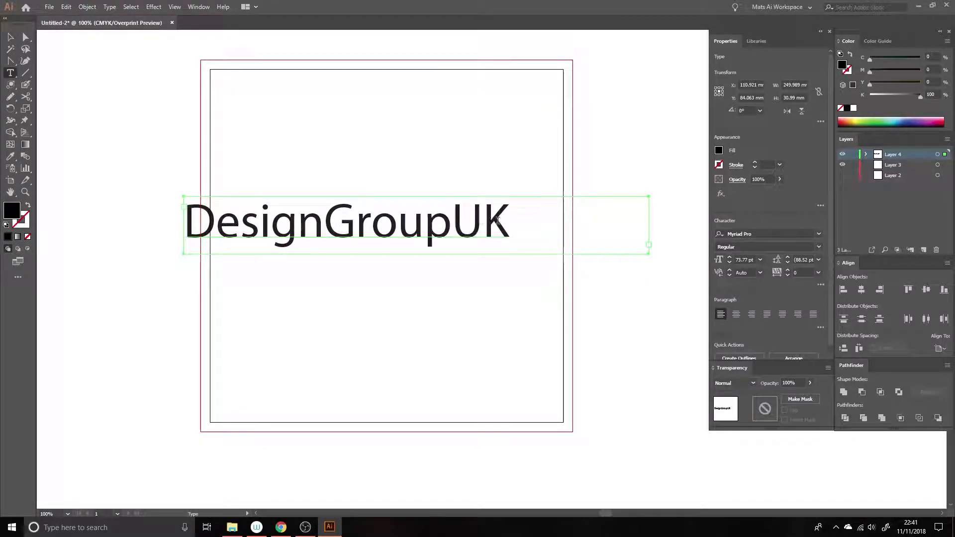
drag(501, 217, 184, 219)
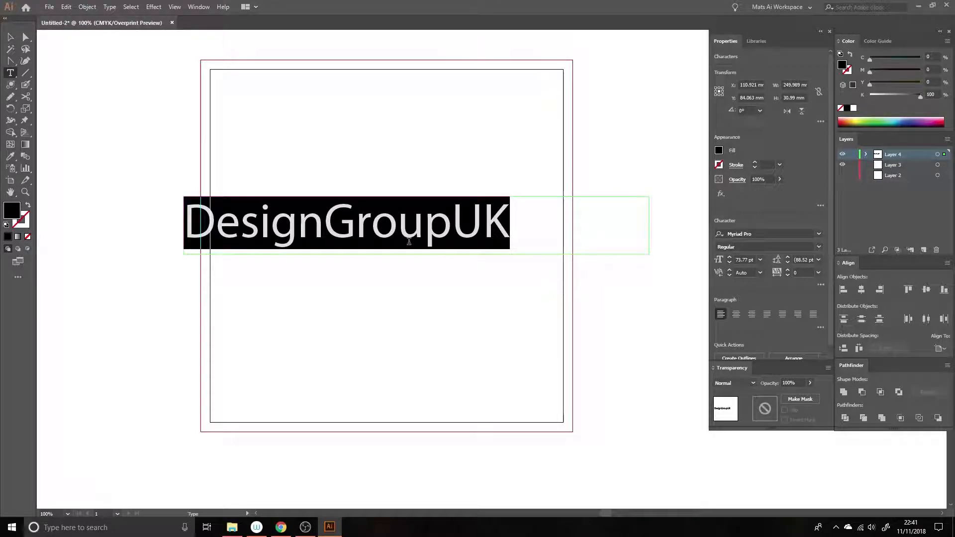
key(alt)
key(alt+Right)
key(alt+Right)
key(alt+Right)
key(alt+Right)
key(alt+Right)
key(alt+Right)
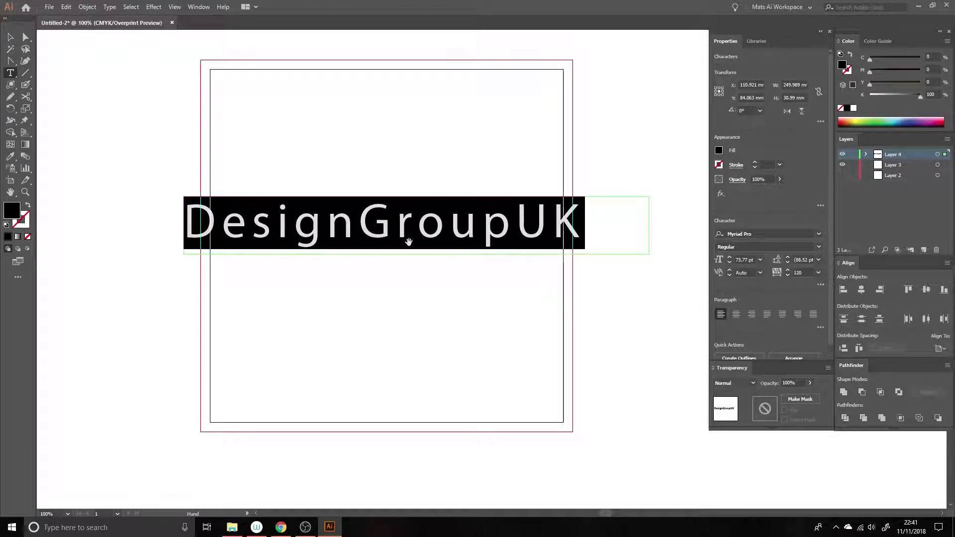
key(alt+Right)
key(alt+Right)
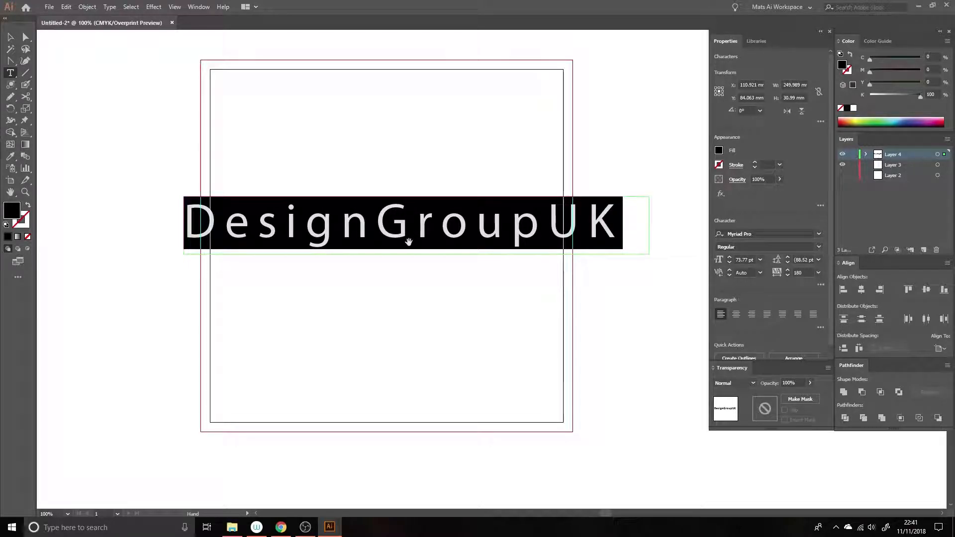
key(alt+Left)
key(alt+Left)
key(alt+Left)
key(alt+Left)
key(alt+Left)
key(alt+Left)
key(alt+Left)
key(alt+Left)
key(alt+Left)
key(alt+Left)
key(alt+Left)
key(alt+Left)
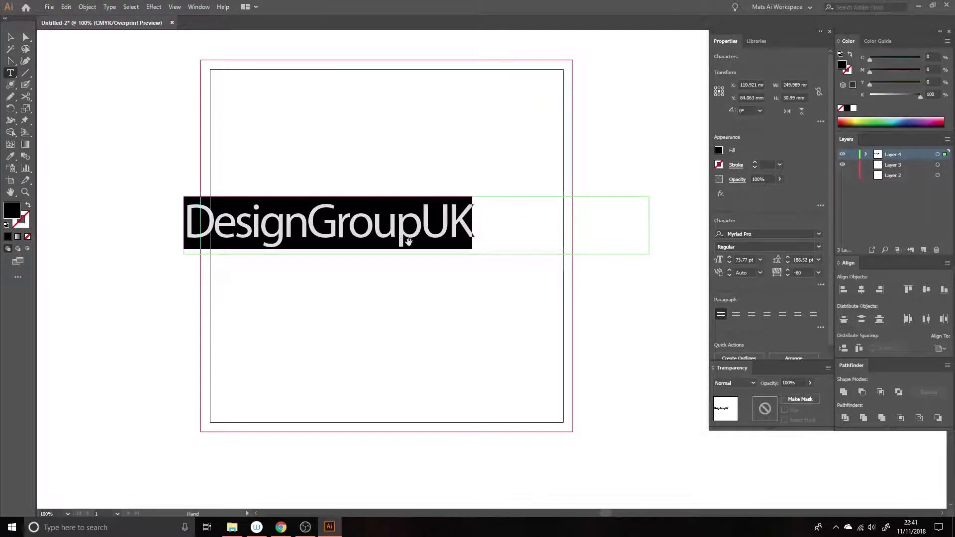
key(alt+Left)
key(alt+Left)
key(alt+Right)
key(alt+Right)
key(alt+Right)
key(alt+Right)
key(alt+Right)
key(alt+Right)
key(alt+Right)
key(alt+Right)
key(alt+Right)
key(alt+Right)
key(alt+Right)
key(alt+Right)
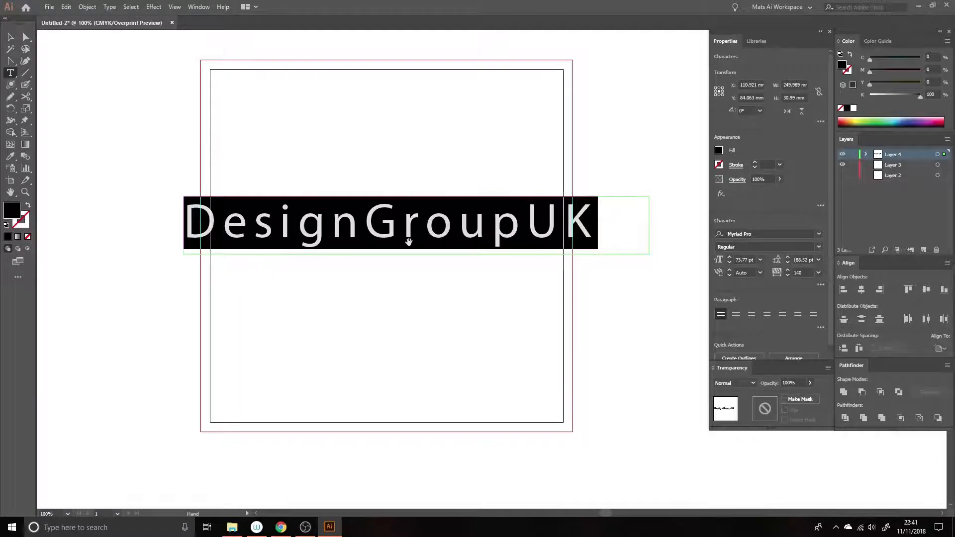
key(alt+Left)
- Fit the text frame to the DesignGroupUK line and extend it downward to about 99 mm high
click(10, 37)
double_click(658, 225)
drag(389, 255, 393, 294)
key(ctrl+z)
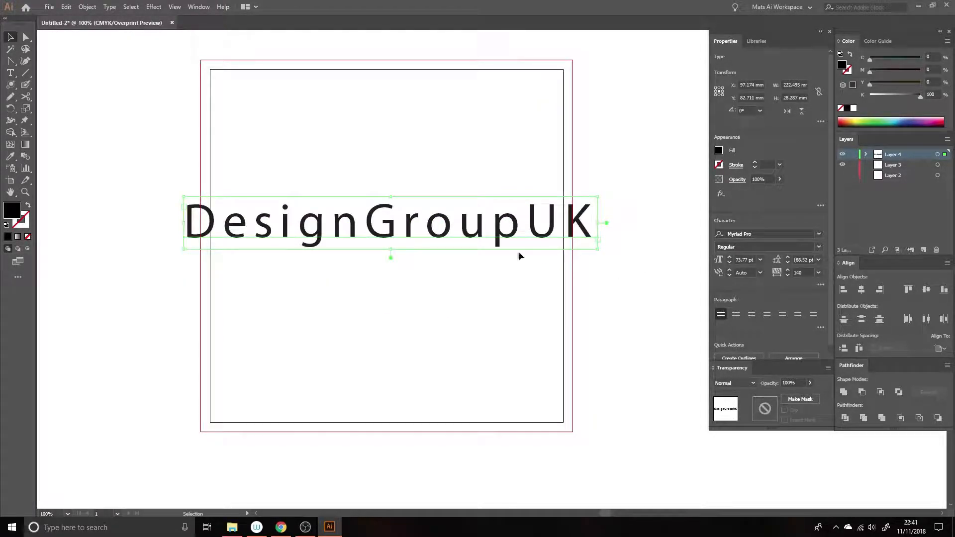
drag(390, 251, 403, 382)
- Add a second line reading "tutorials" below DesignGroupUK in the same text frame
key(t)
click(589, 225)
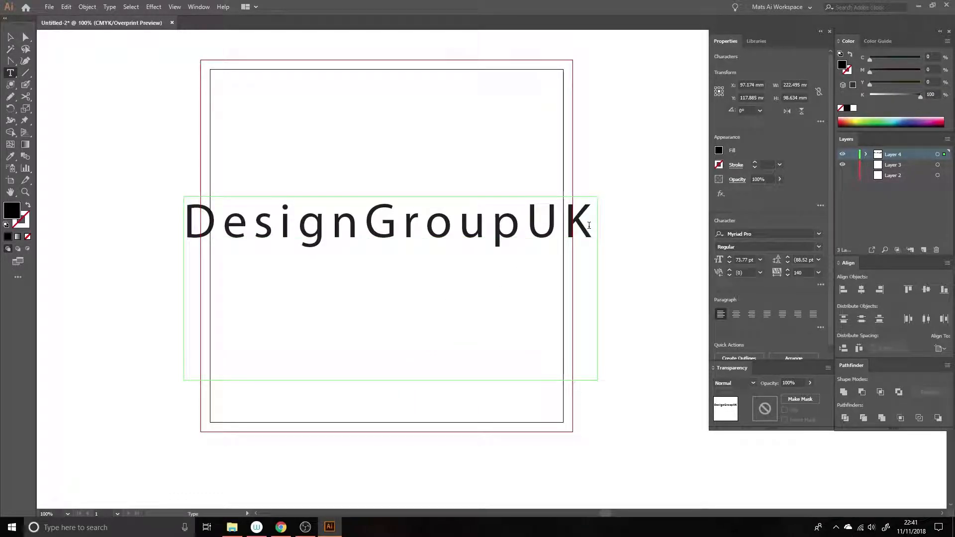
key(Return)
text(tutori)
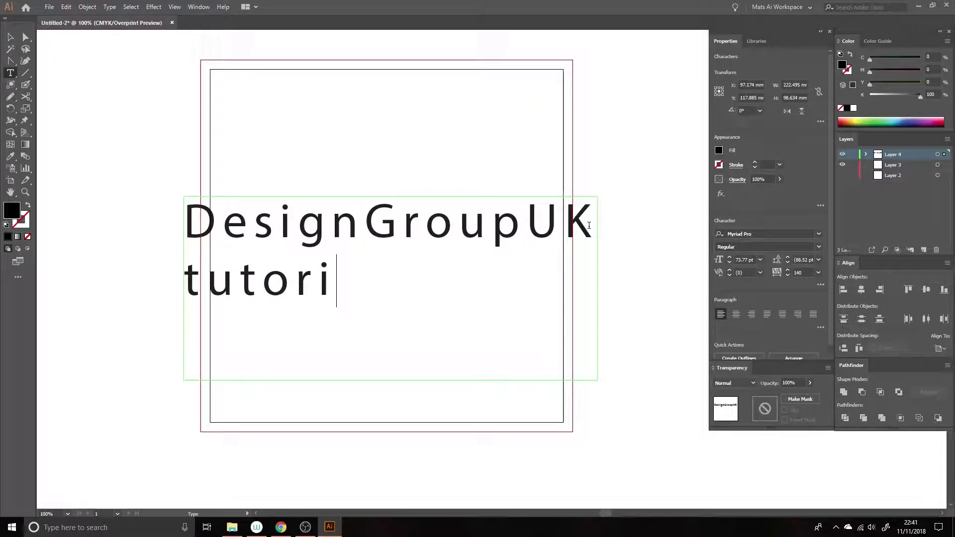
key(BackSpace)
text(ials)
- Increase the leading of both text lines to 118.52 pt
drag(431, 294, 296, 281)
drag(253, 249, 143, 220)
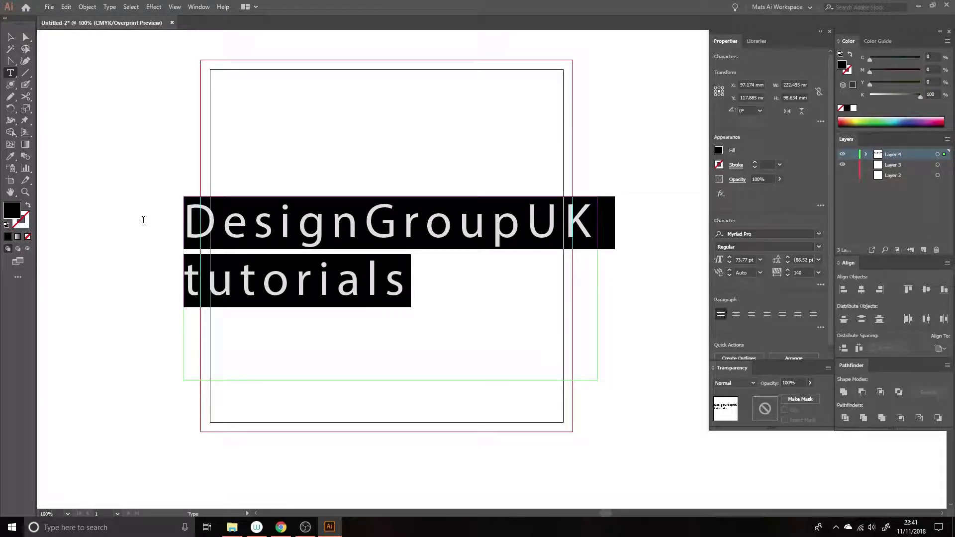
key(alt+Down)
key(alt+Down)
key(alt+Down)
key(alt+Down)
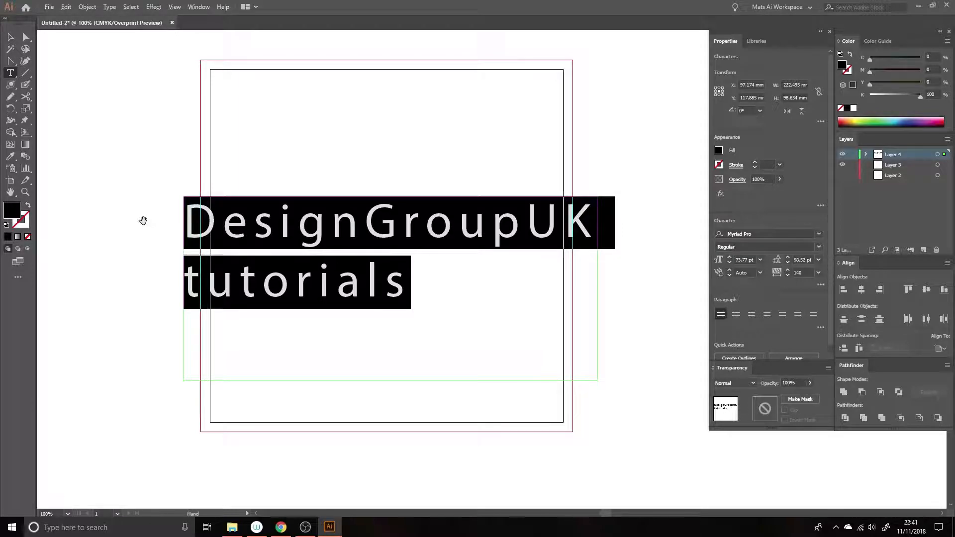
key(alt+Down)
key(alt+Down)
key(alt+Down)
key(alt+Down)
key(alt+Down)
key(alt+Down)
key(alt+Down)
key(alt+Down)
key(alt+Down)
key(alt+Down)
key(alt+Down)
key(alt+Down)
key(alt+Down)
key(alt+Down)
key(alt+Down)
key(alt+Down)
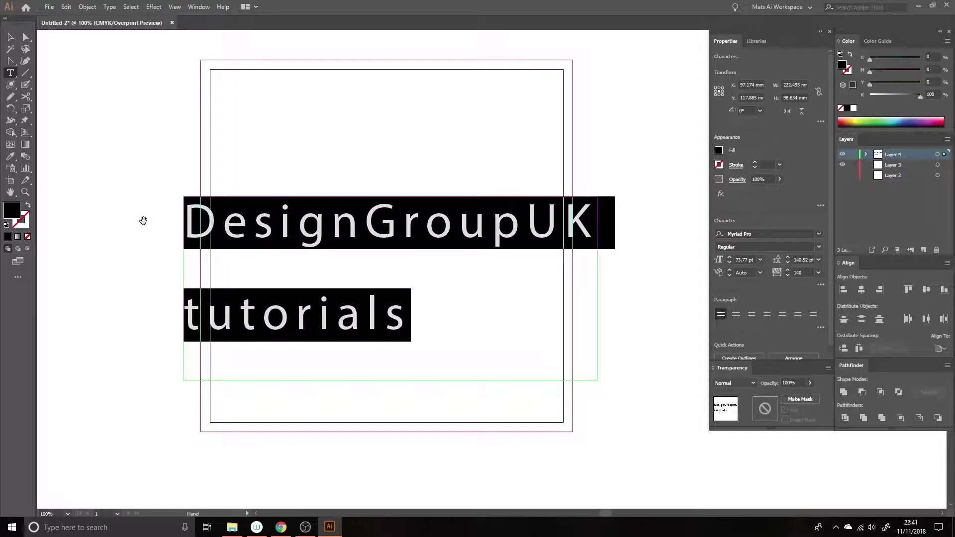
key(alt+Up)
key(alt+Up)
key(alt+Up)
key(alt+Up)
key(alt+Up)
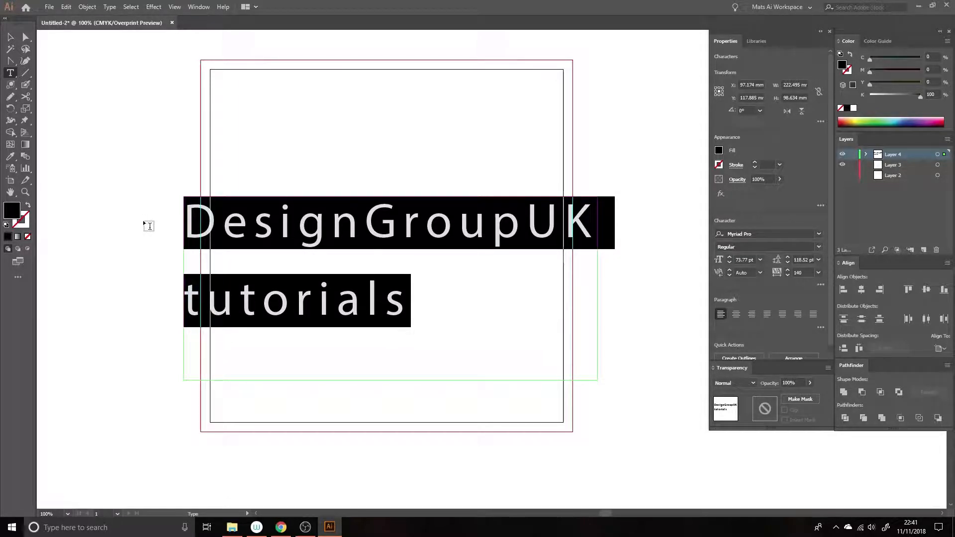
- Set the tracking of the word "tutorials" to 620 so it spans the width of DesignGroupUK, and deselect the text
click(335, 302)
drag(411, 301, 144, 292)
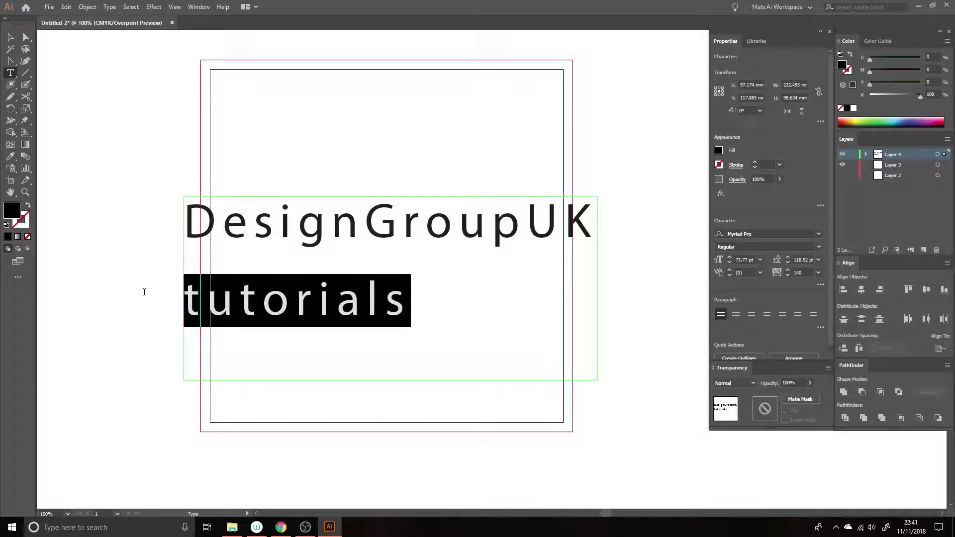
key(alt+Right)
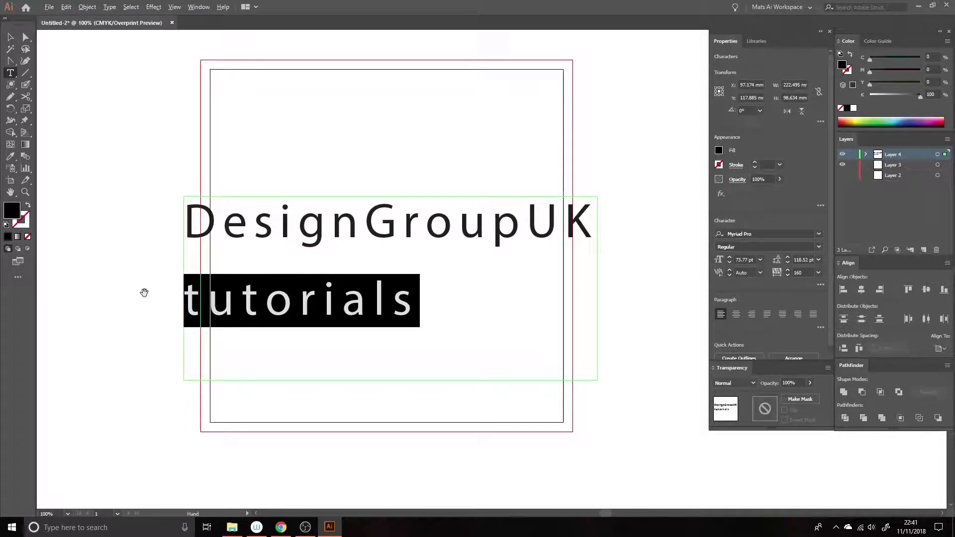
key(alt+Right)
key(alt+Right)
key(alt+Right)
key(alt+Right)
key(alt+Right)
key(alt+Right)
key(alt+Right)
key(alt+Right)
key(alt+Right)
key(alt+Right)
key(alt+Right)
key(alt+Right)
key(alt+Right)
key(alt+Right)
key(alt+Right)
key(alt+Right)
key(alt+Right)
key(alt+Right)
key(alt+Right)
key(alt+Right)
key(alt+Right)
key(alt+Right)
key(alt+Right)
key(alt+Right)
key(alt+Left)
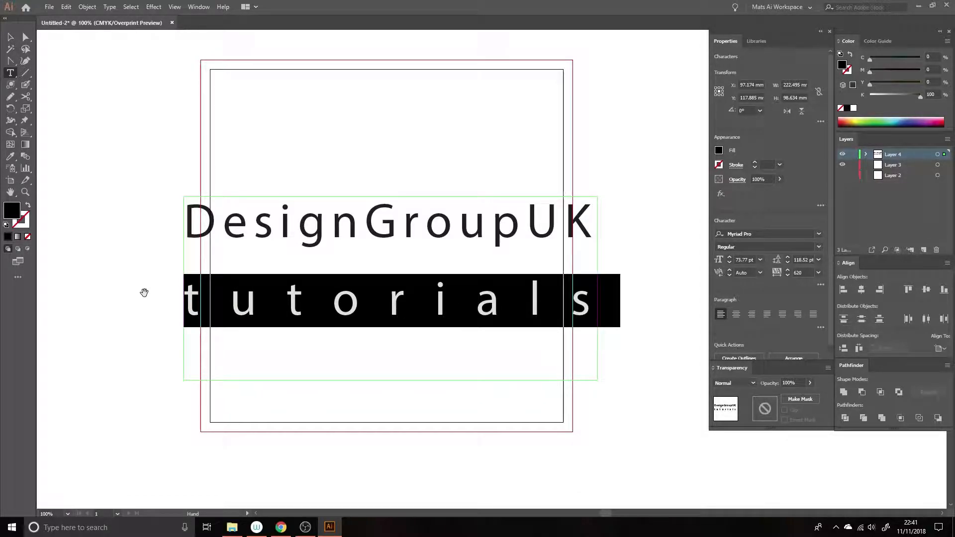
click(11, 37)
click(452, 150)
- Try centre alignment on both text lines and return them to left alignment
key(t)
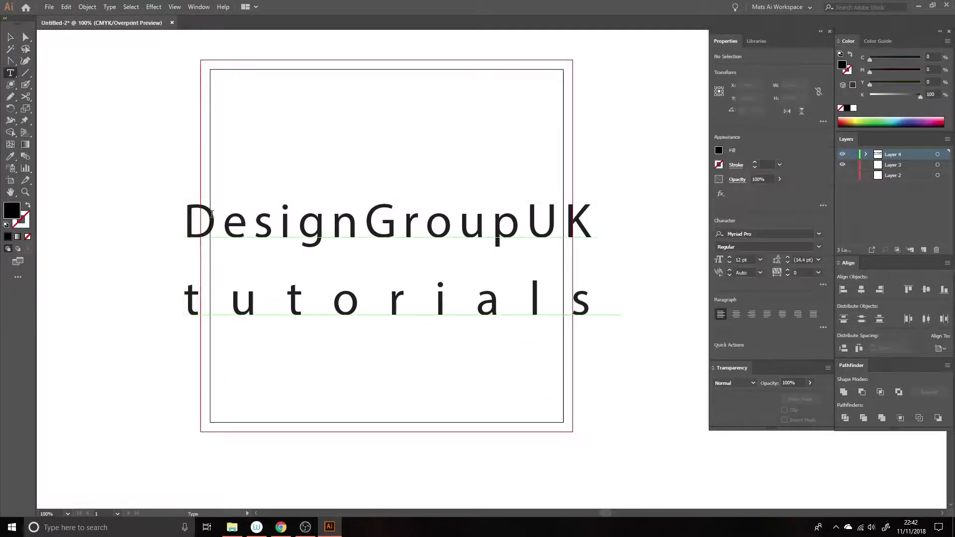
drag(191, 218, 619, 312)
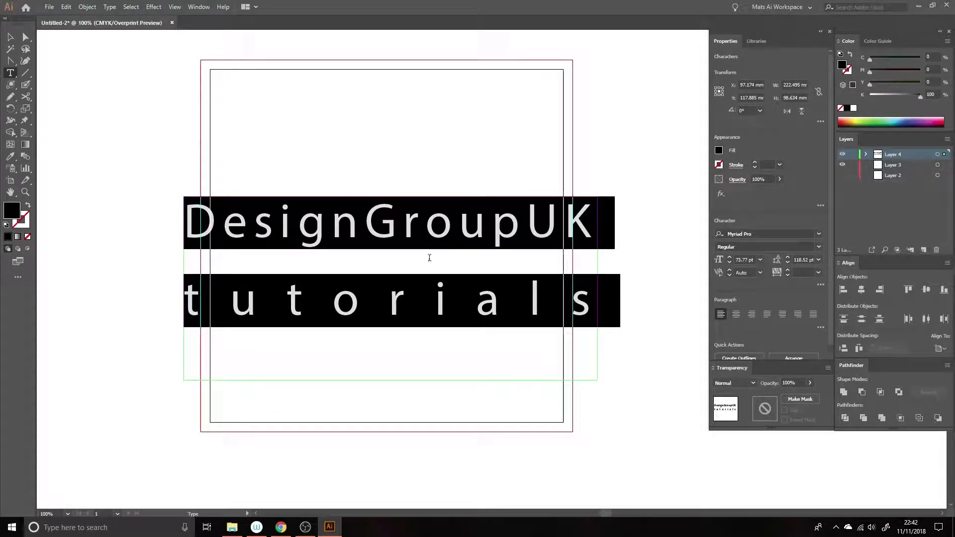
click(737, 315)
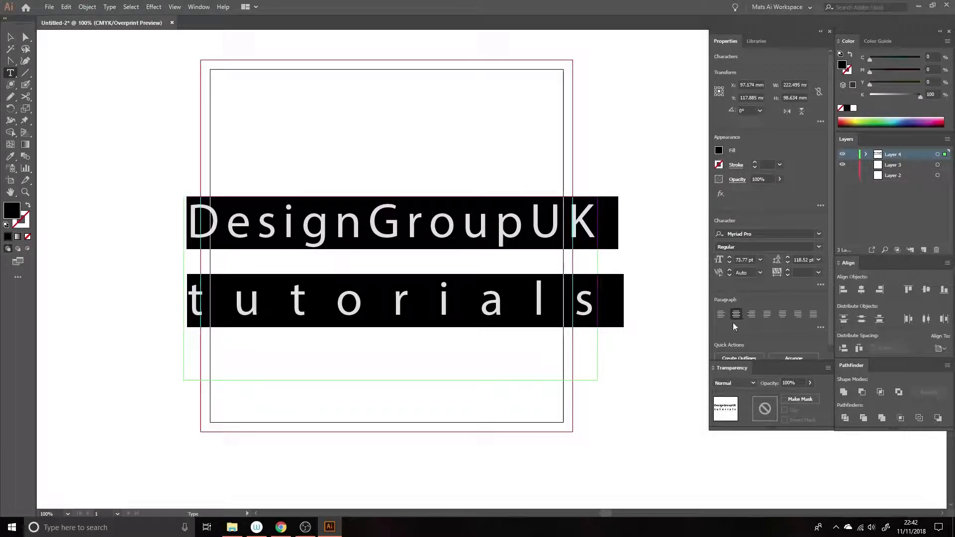
click(722, 315)
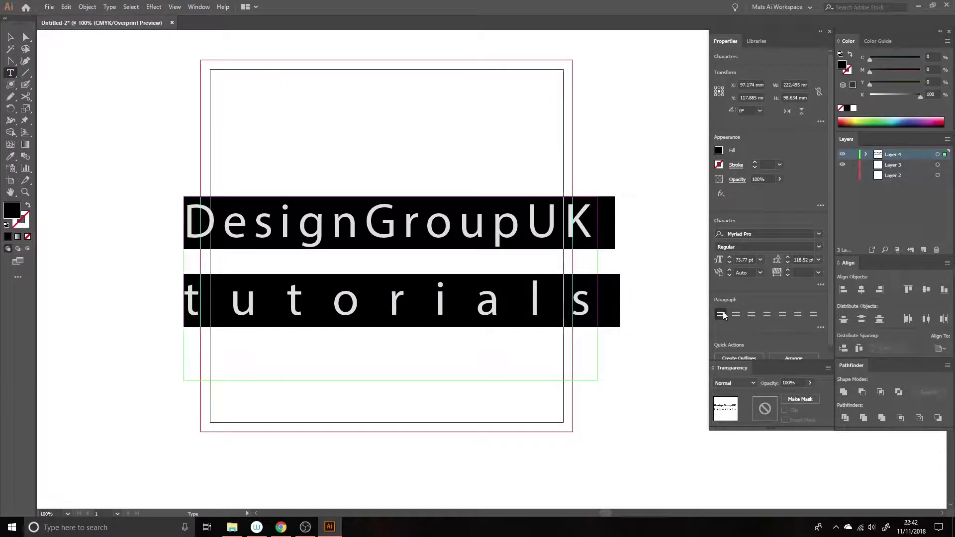
- Change the font of both selected text lines to Polyhedral LC BB
click(820, 236)
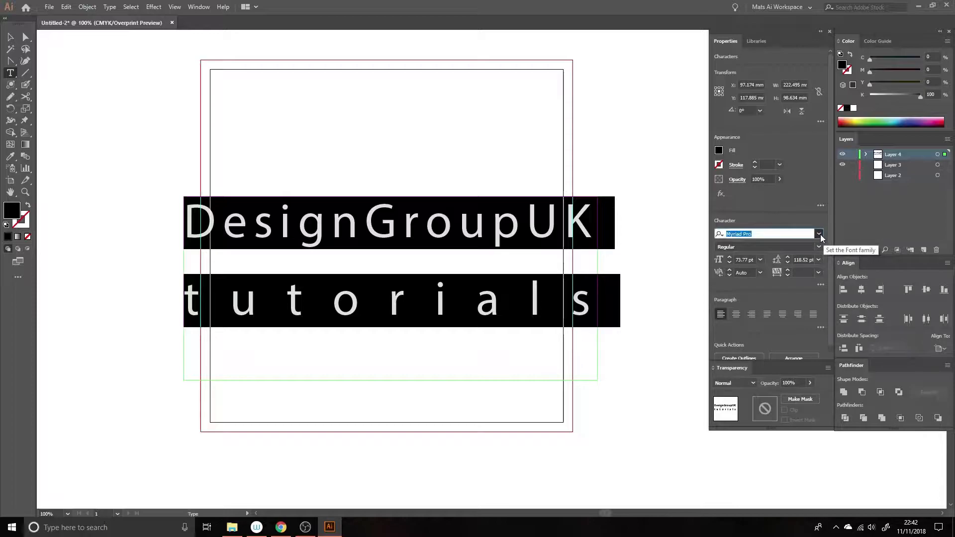
click(819, 235)
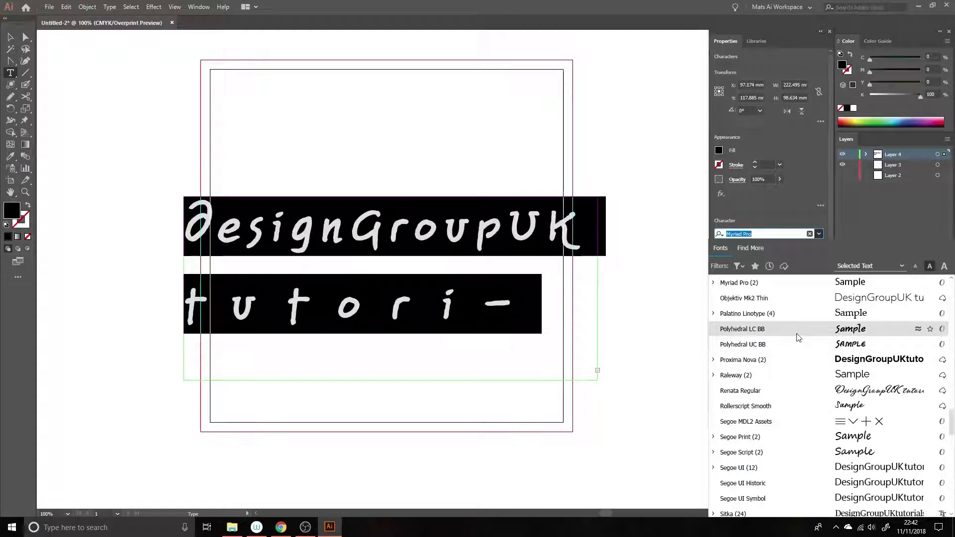
click(797, 330)
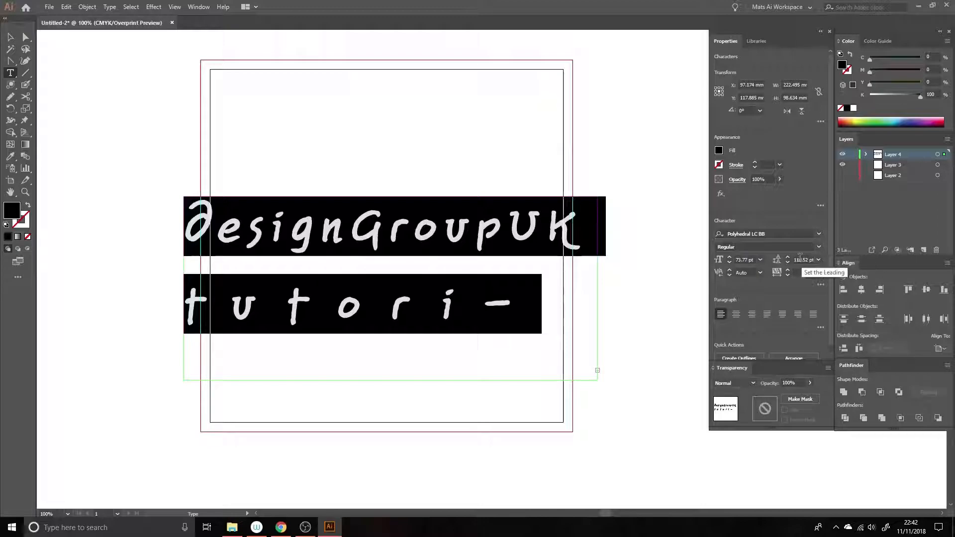
- Set the font size of both text lines to 62 pt so they fit inside the text frame
click(730, 258)
click(730, 258)
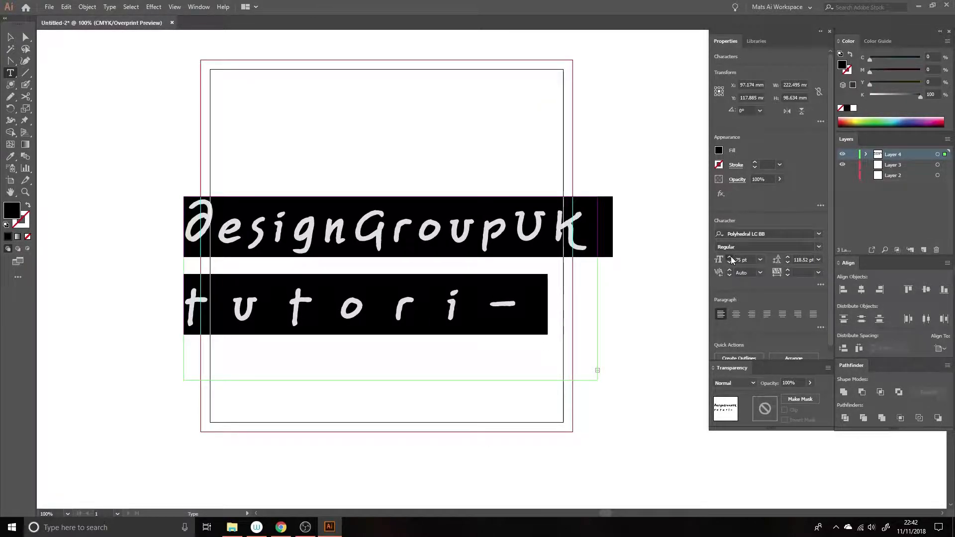
click(731, 257)
click(731, 257)
click(731, 258)
click(731, 257)
click(731, 257)
click(730, 264)
click(730, 264)
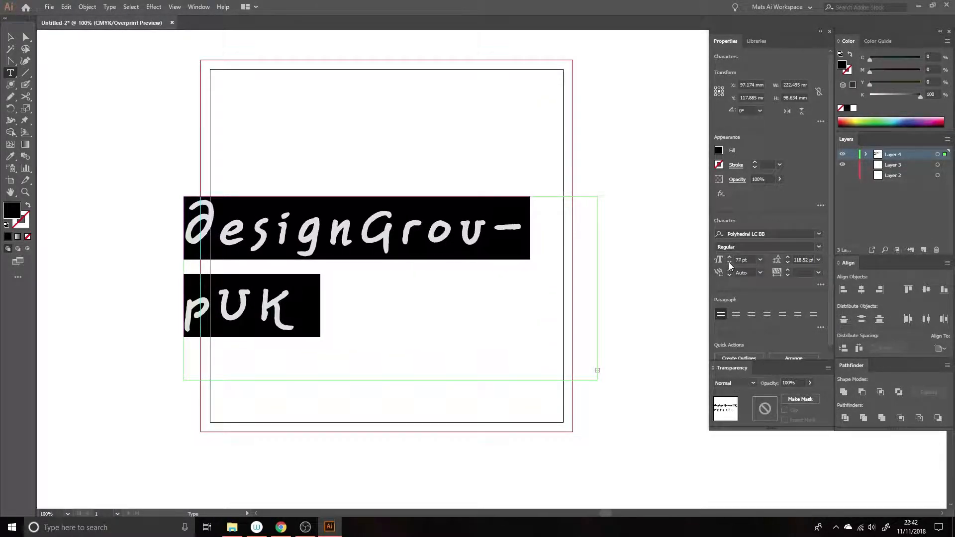
click(729, 263)
click(730, 263)
click(730, 264)
click(730, 264)
click(730, 263)
click(730, 264)
click(730, 264)
click(729, 264)
click(730, 264)
click(730, 264)
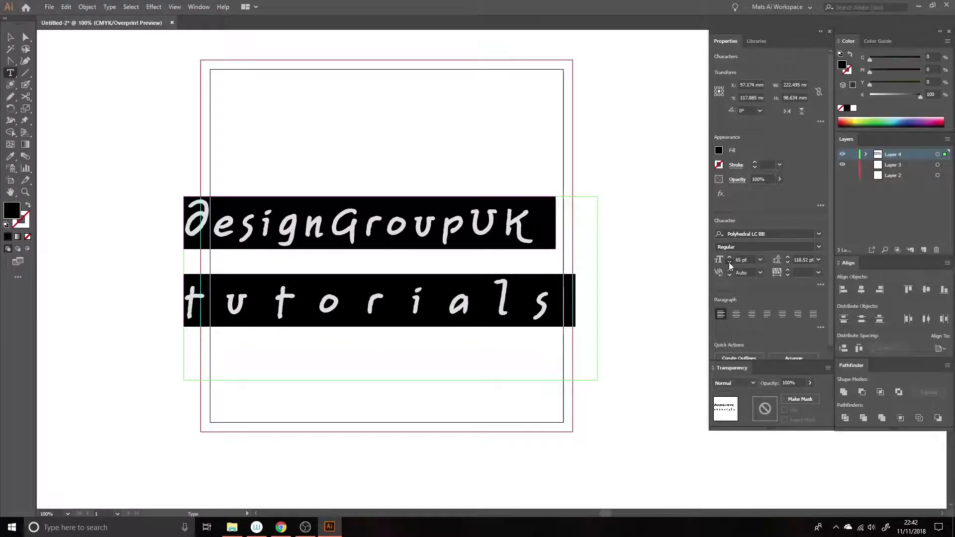
click(729, 263)
click(729, 264)
click(730, 264)
click(730, 263)
- Set the leading of both text lines to 100 pt
click(788, 257)
click(788, 258)
click(788, 258)
click(788, 258)
click(788, 258)
click(788, 258)
click(788, 257)
click(788, 257)
click(789, 263)
click(789, 263)
click(788, 263)
click(789, 263)
click(788, 263)
click(789, 263)
click(788, 263)
click(788, 263)
click(788, 263)
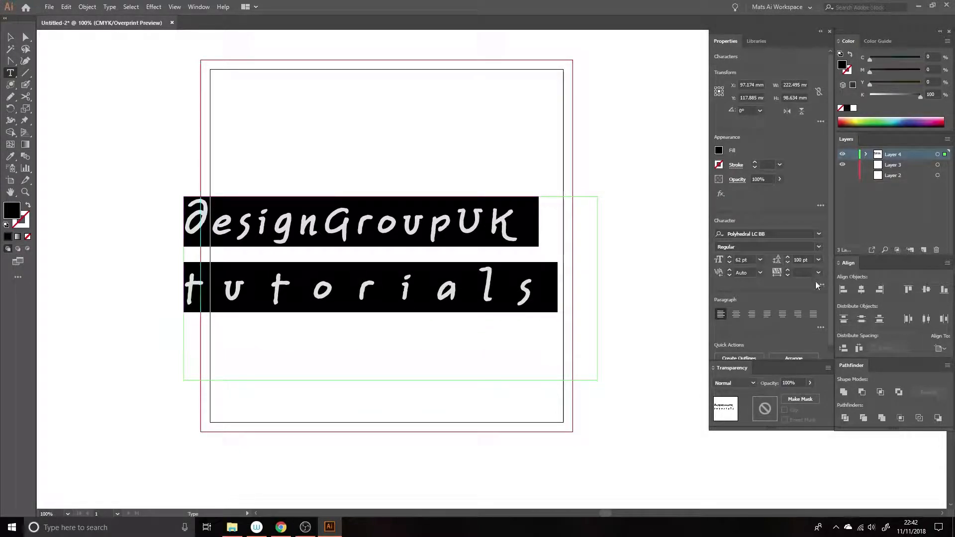
- Try a 13° character rotation on both text lines, and set the character rotation to -5°
click(821, 286)
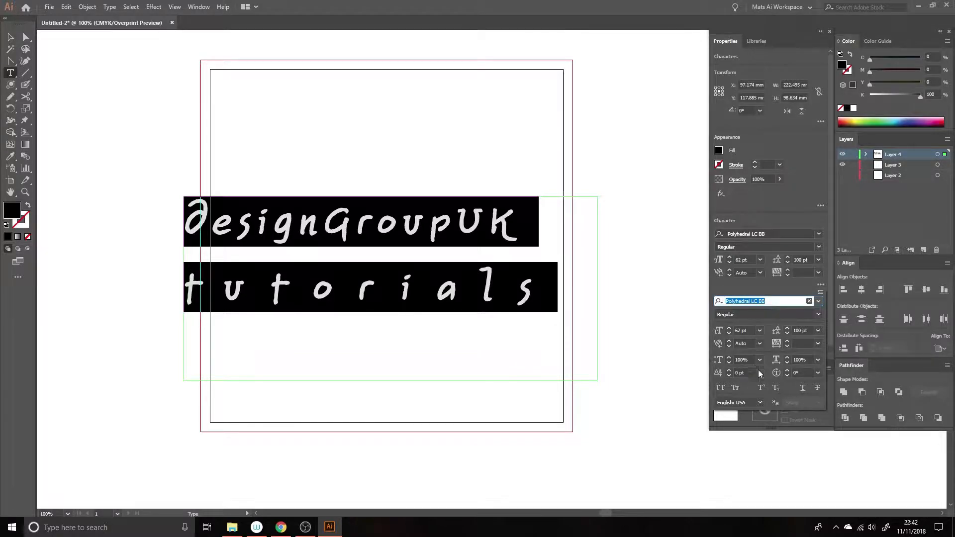
click(787, 371)
click(787, 371)
click(787, 371)
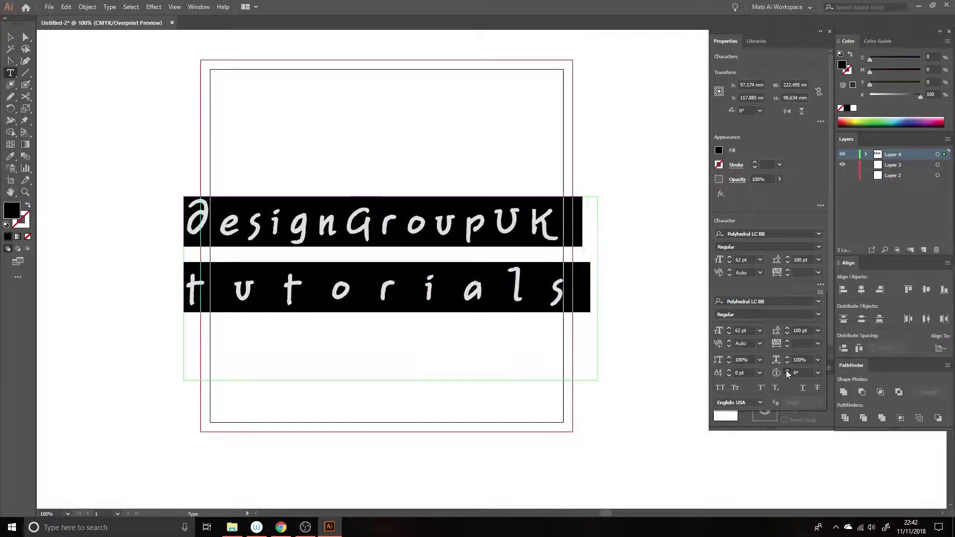
click(787, 371)
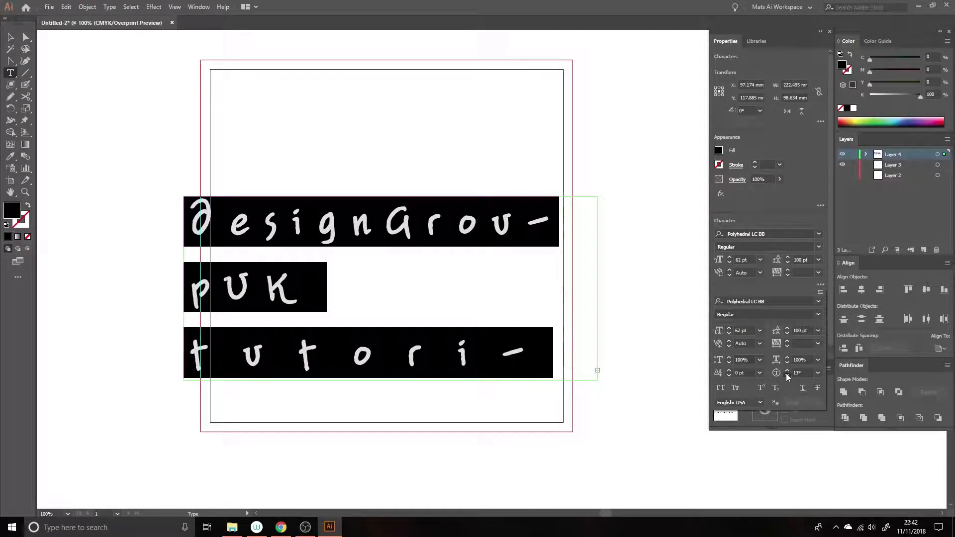
click(787, 375)
click(786, 374)
click(787, 375)
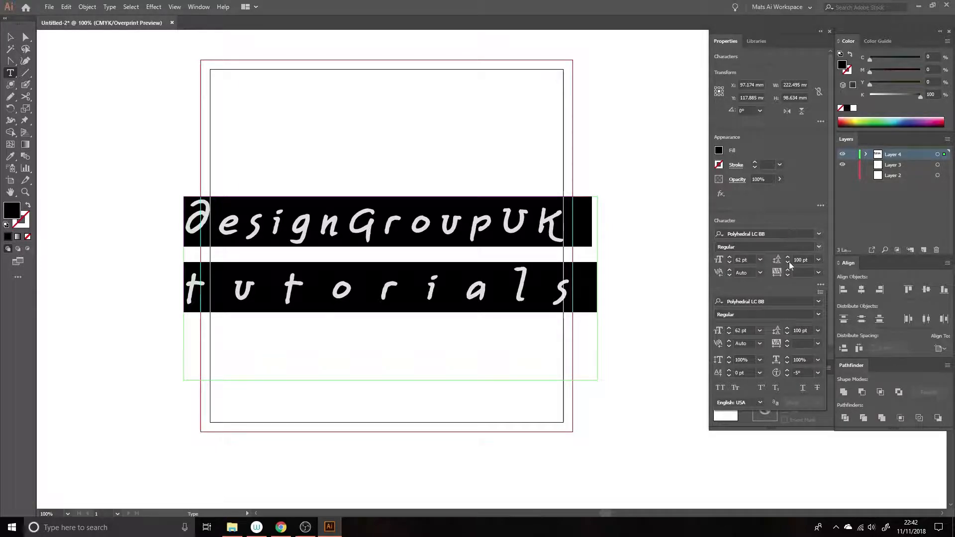
- Add Polyhedral LC BB, Adobe Garamond Pro Bold, EmojiOne, Myriad Variable Concept and Bahnschrift to the favourite fonts
click(817, 236)
click(817, 235)
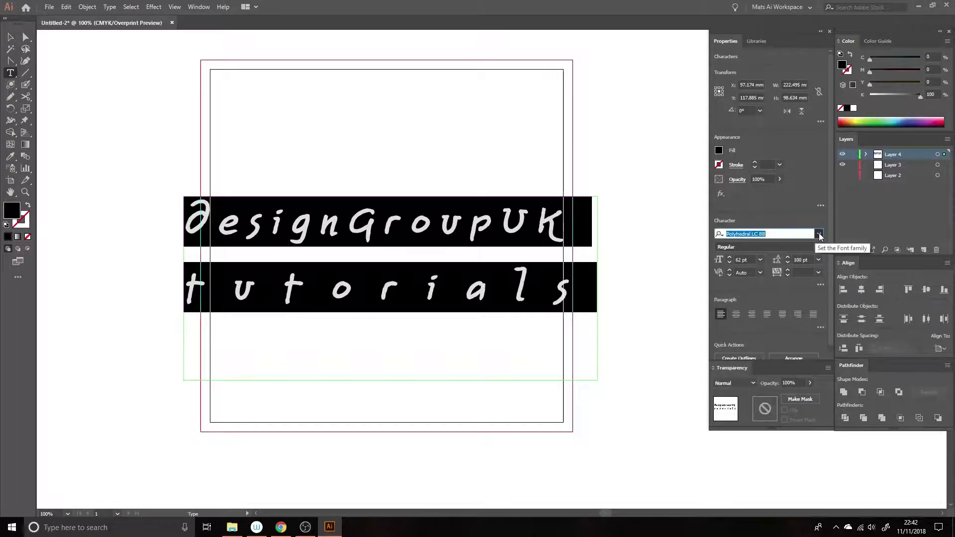
click(820, 235)
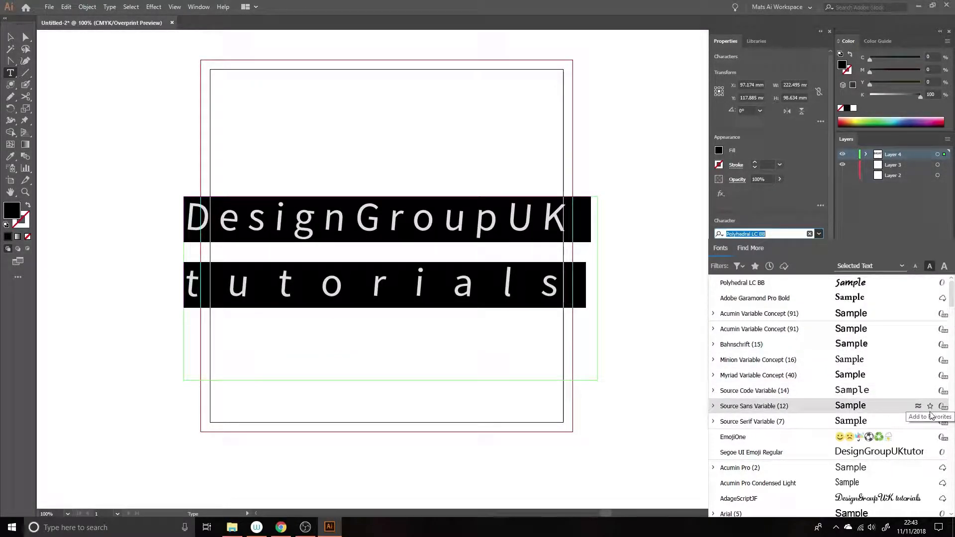
click(929, 283)
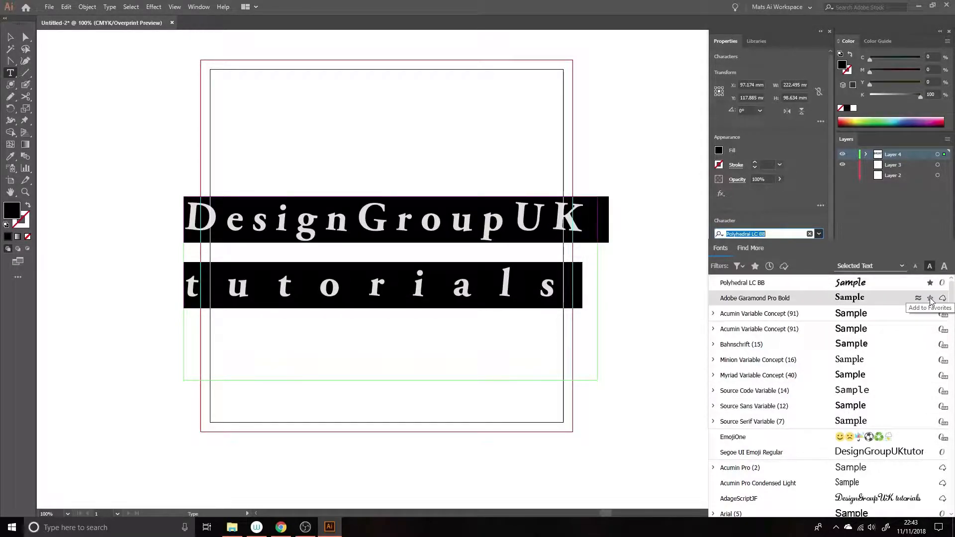
click(930, 299)
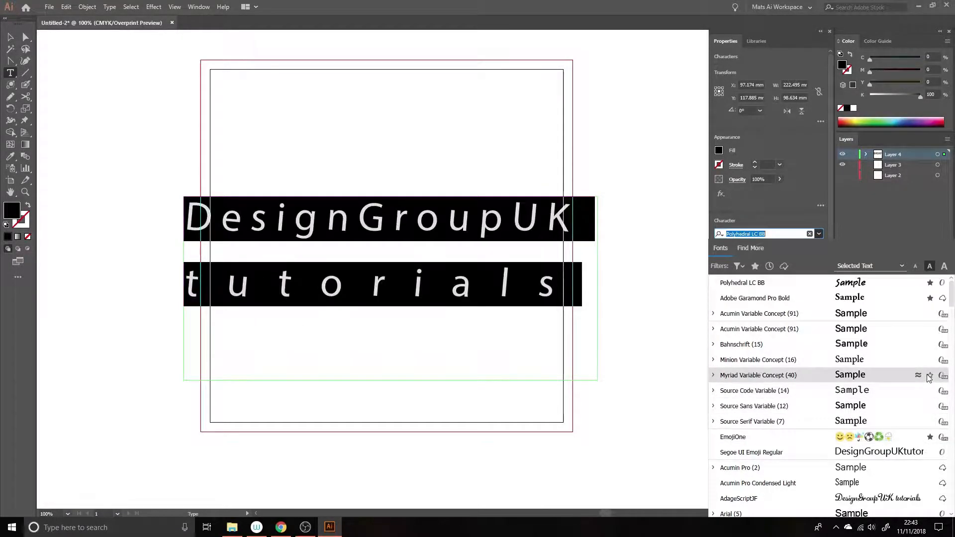
click(930, 376)
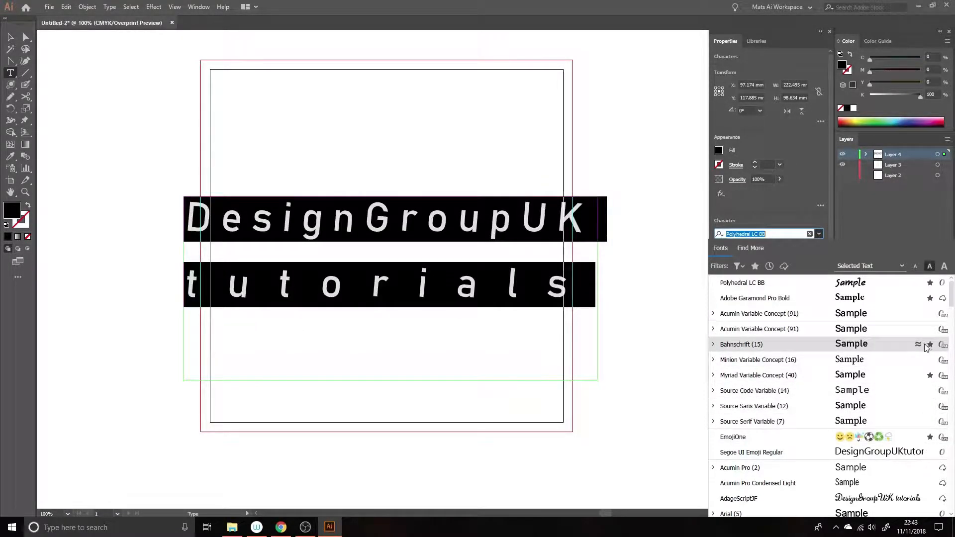
click(928, 345)
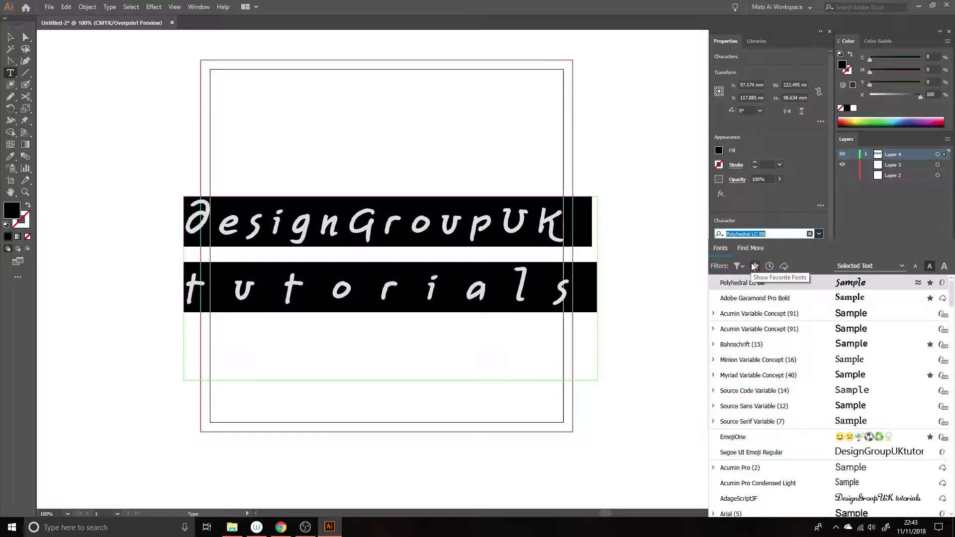
- Filter the fonts by favourites, remove every font from the favourites, and clear the filter
click(754, 267)
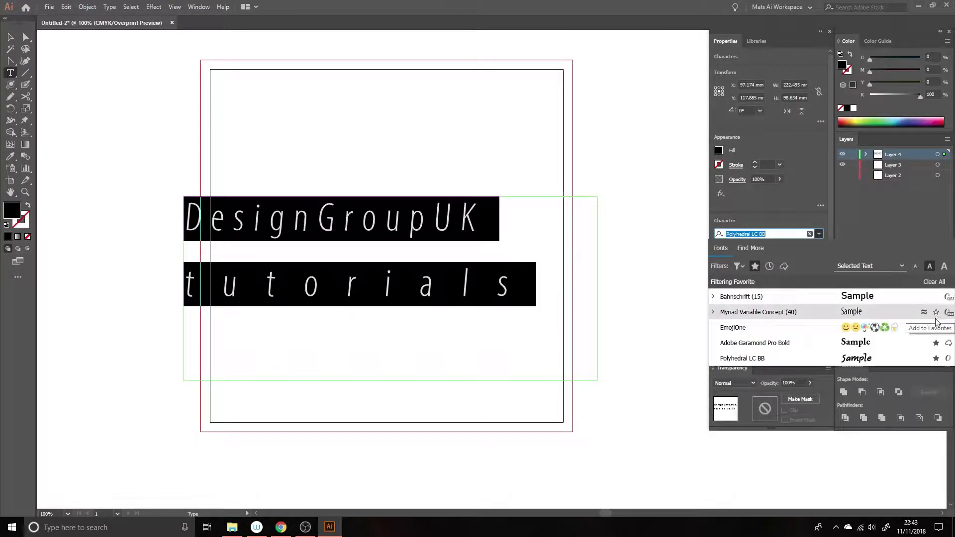
click(755, 266)
click(756, 266)
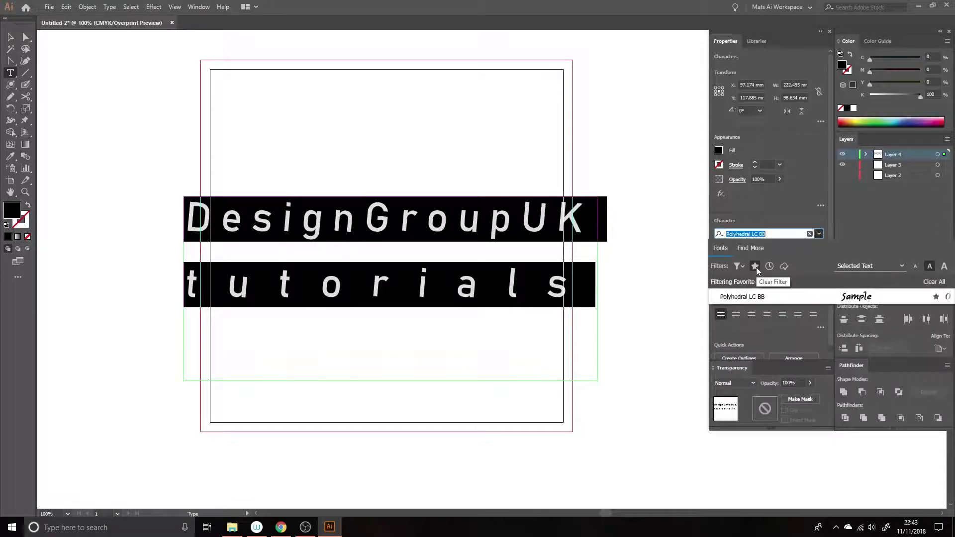
click(937, 297)
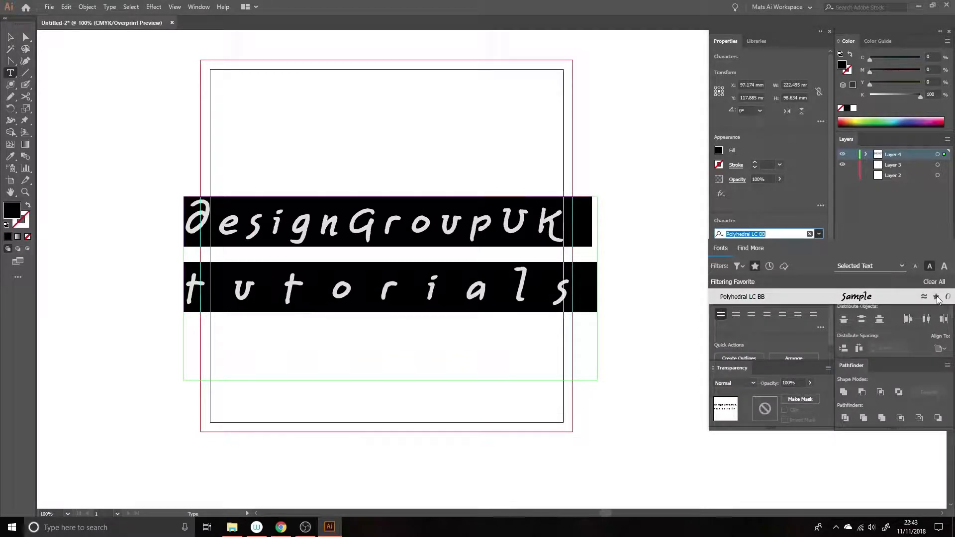
click(755, 266)
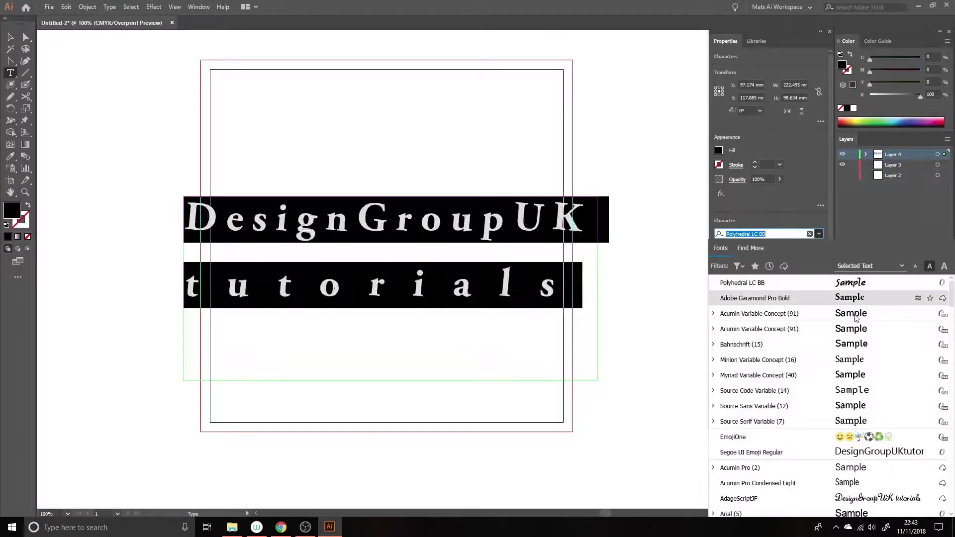
- Change the text's font to CryptCreep Heavy BB and resize its frame to about 260 × 74 mm so both words fit
scroll(814, 369, down, 10)
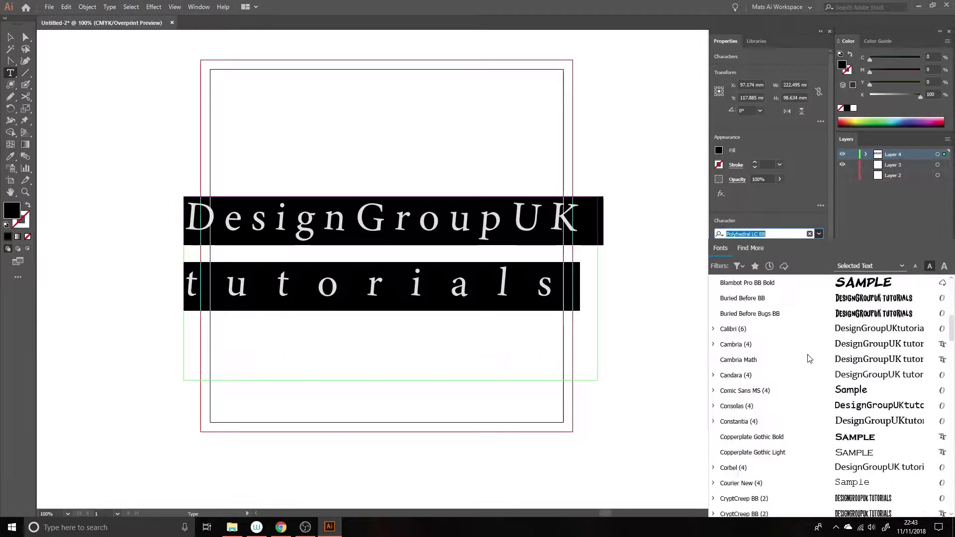
scroll(807, 354, down, 1)
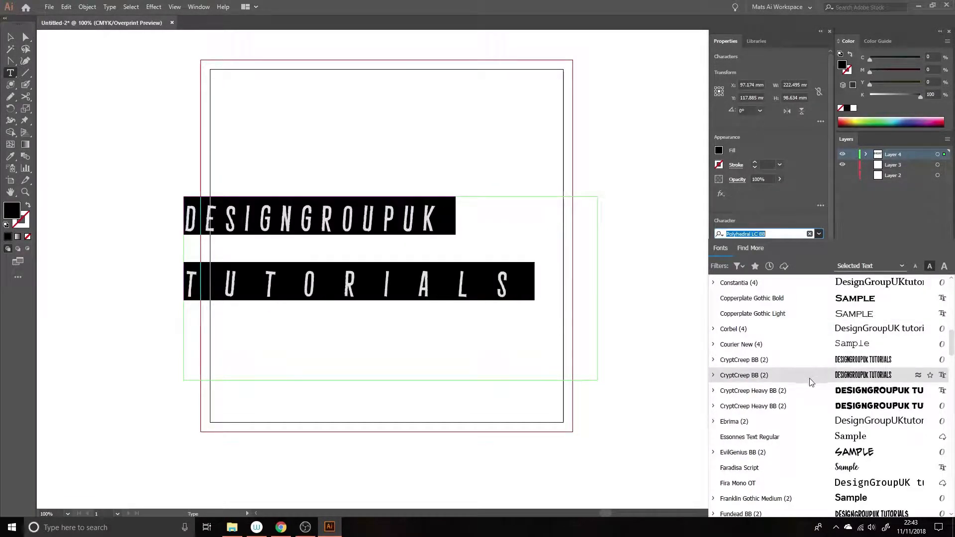
click(810, 389)
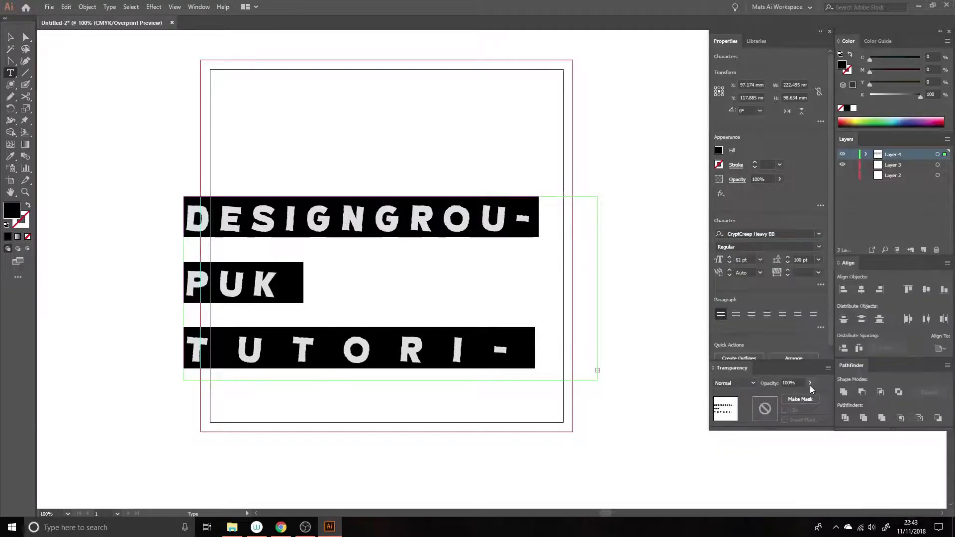
click(10, 36)
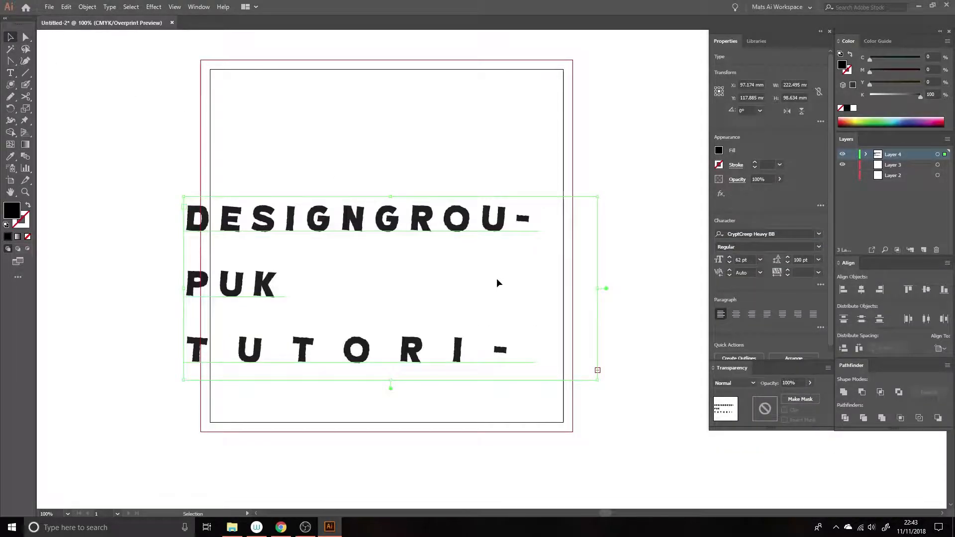
drag(596, 378, 668, 333)
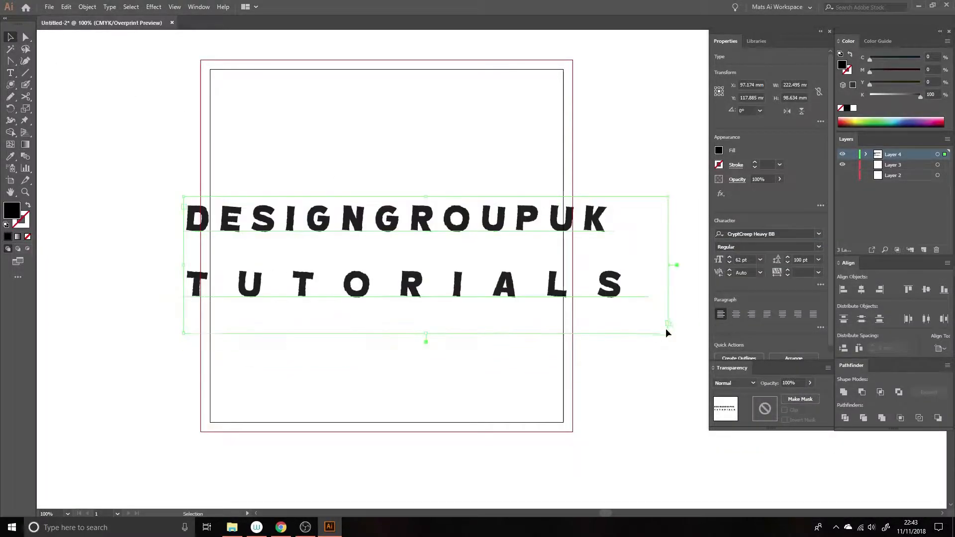
- Browse the fonts similar to CryptCreep Heavy BB, previewing them on the text, and return to the full font list
click(819, 235)
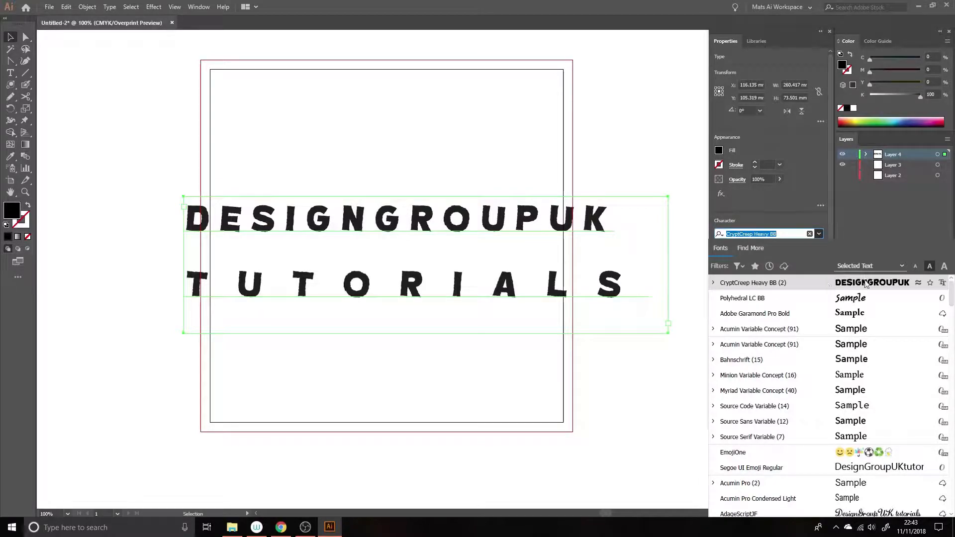
click(918, 283)
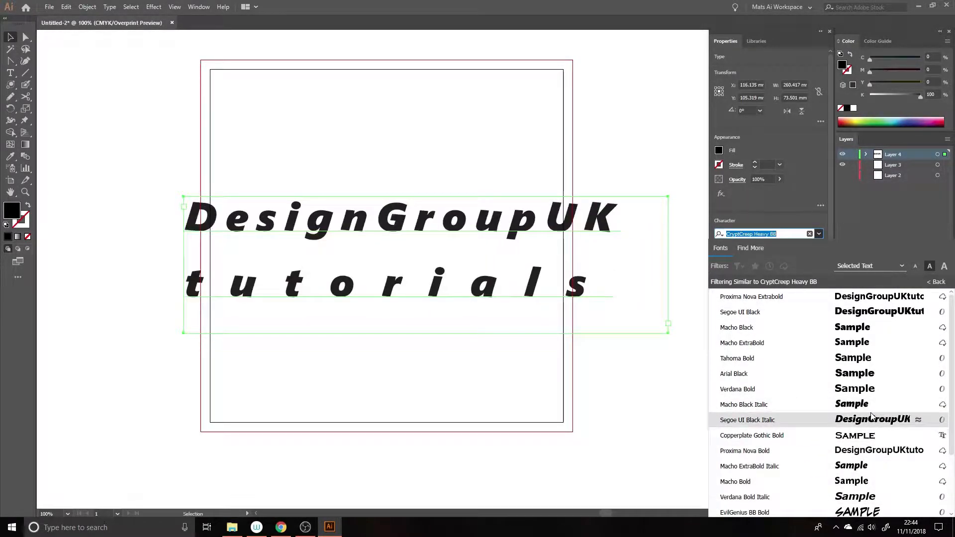
scroll(871, 416, down, 1)
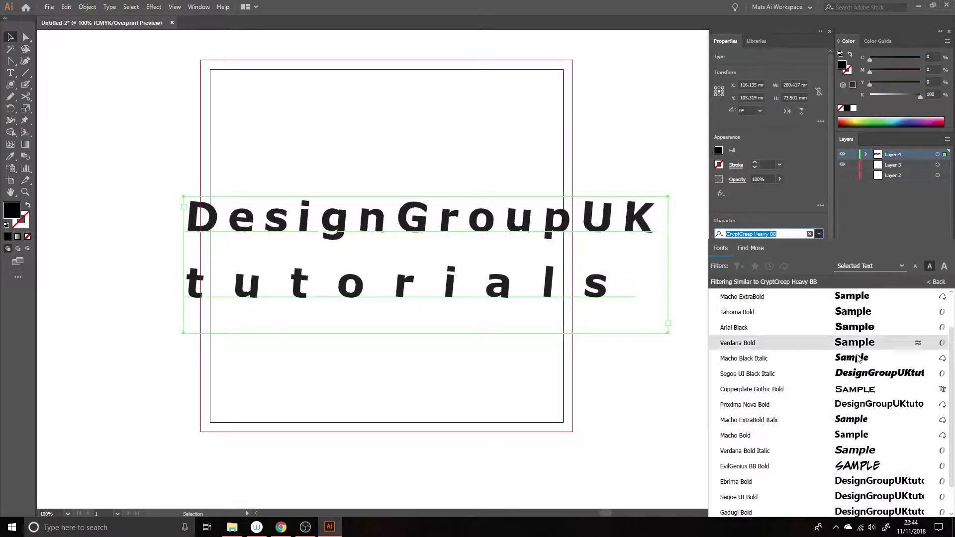
scroll(857, 421, down, 1)
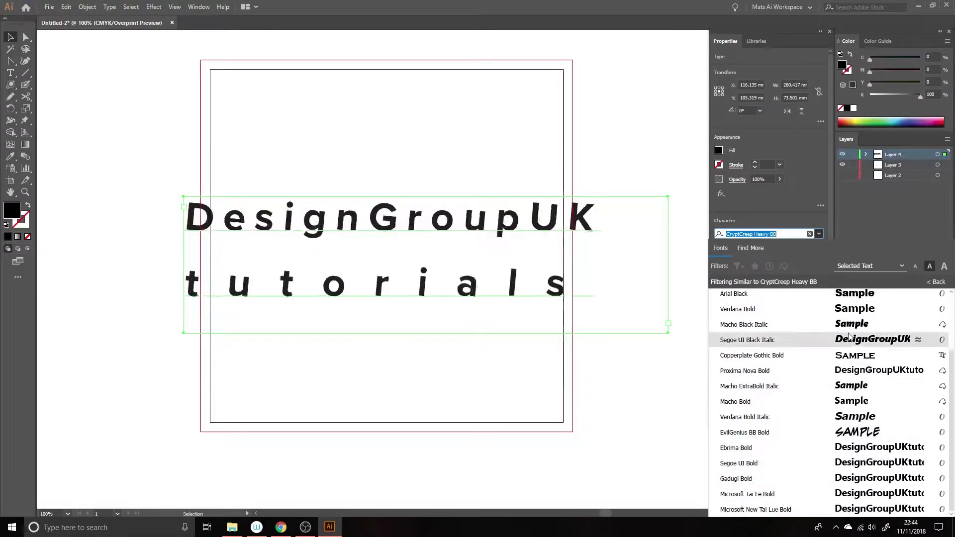
scroll(855, 348, up, 2)
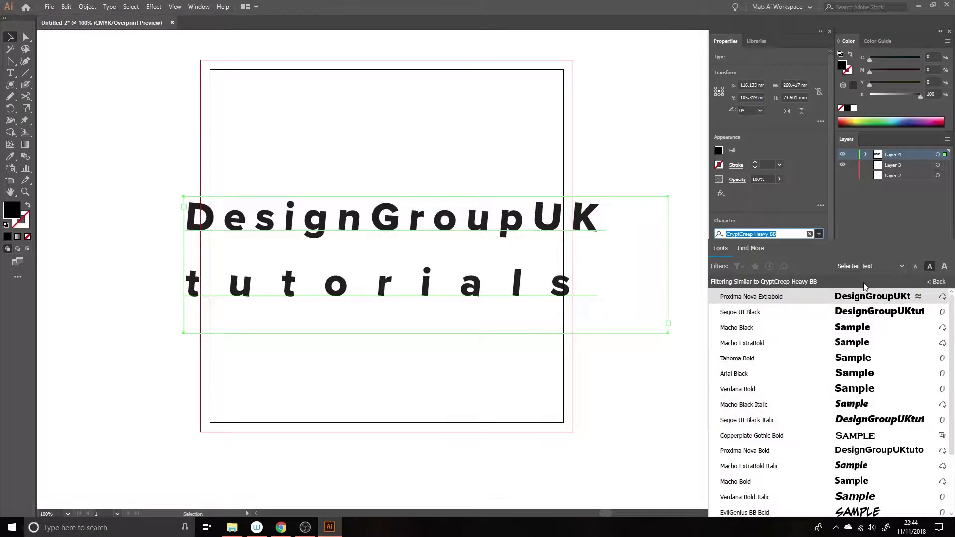
click(938, 283)
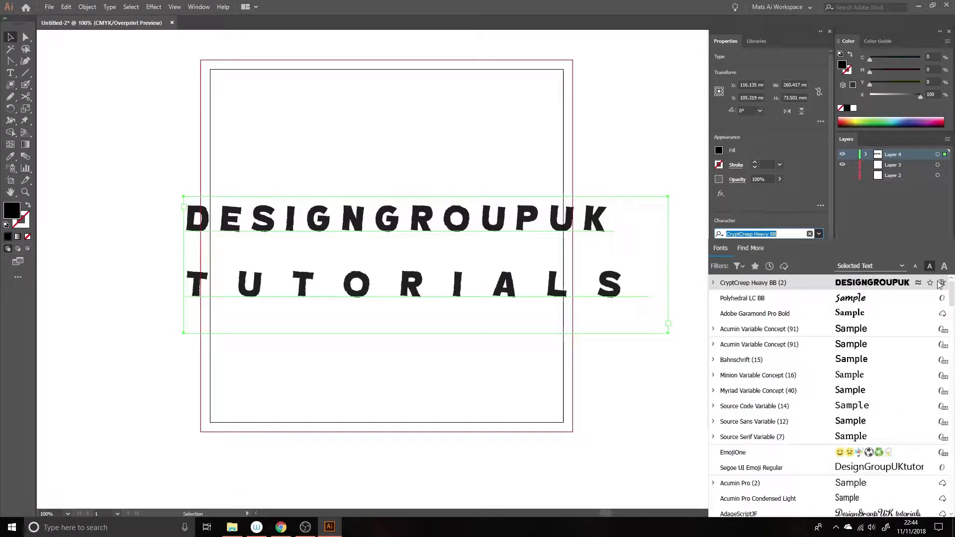
- Change the font of the two-line text to Acumin Variable Concept
click(873, 327)
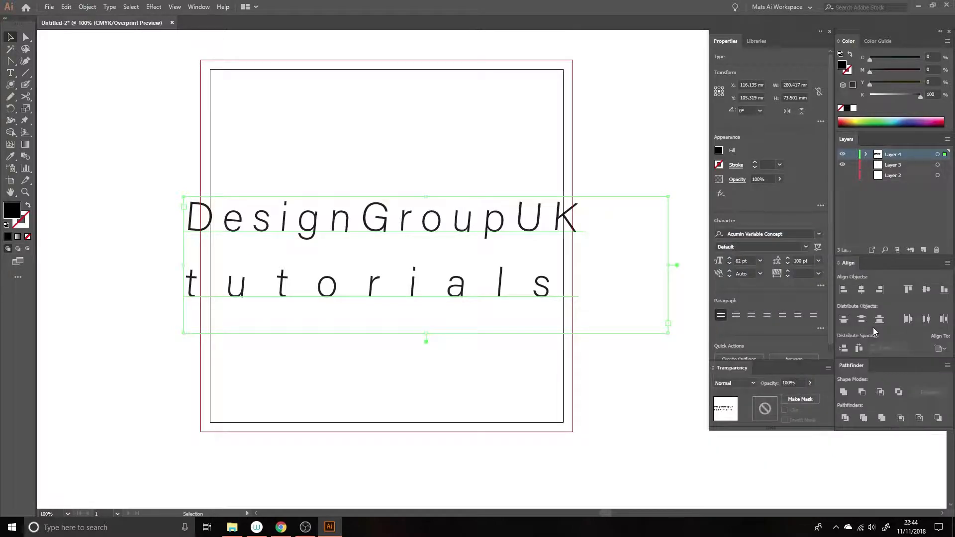
click(819, 234)
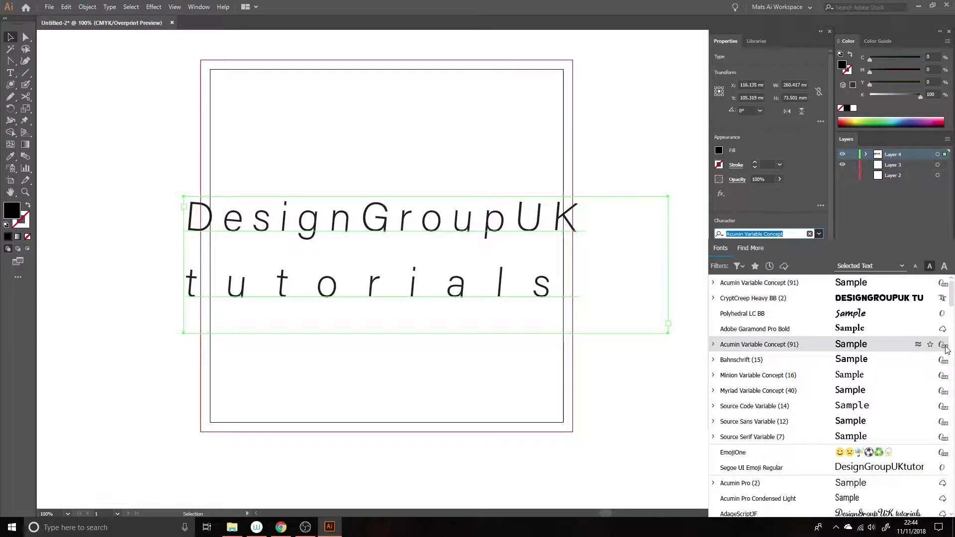
click(791, 350)
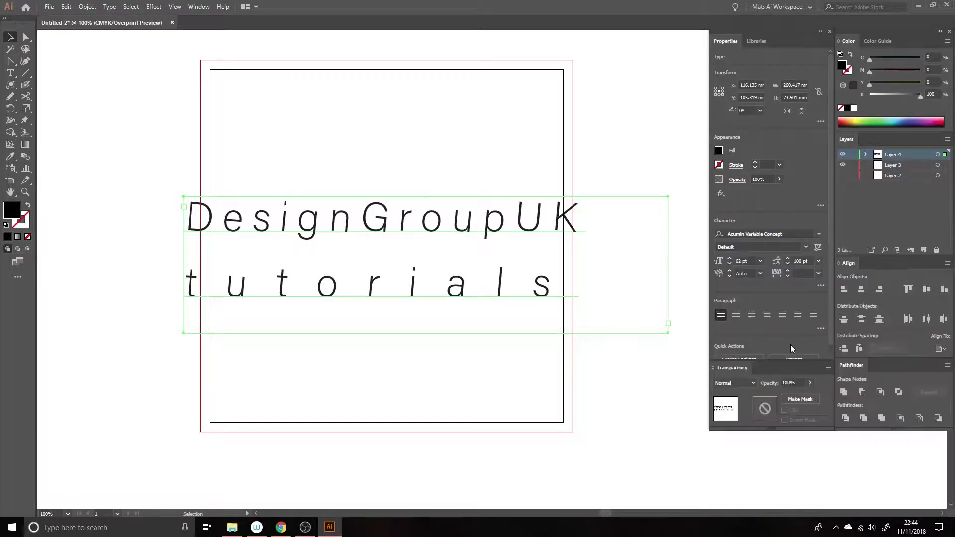
- Set the two-line text's variable font weight to 100 and its width to 50
click(818, 247)
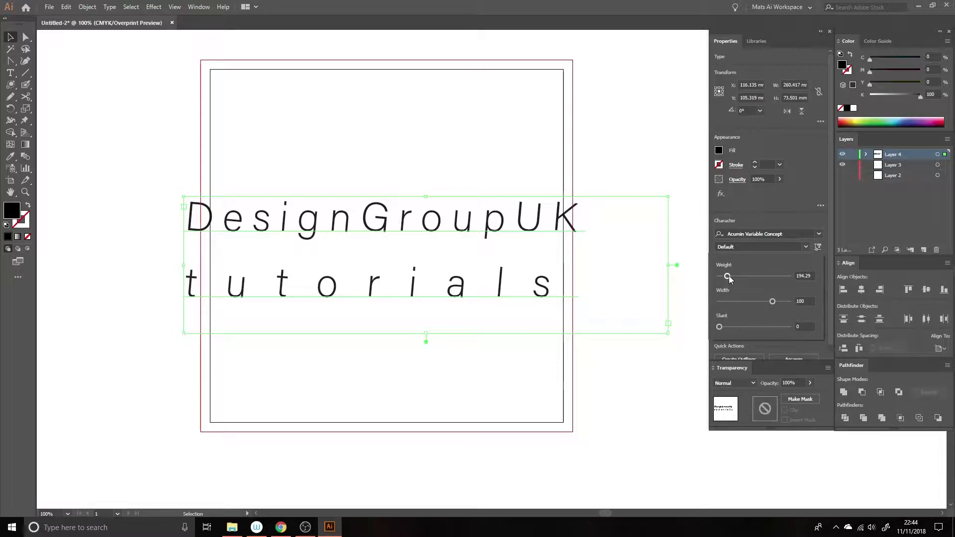
drag(730, 276, 743, 327)
drag(739, 277, 708, 327)
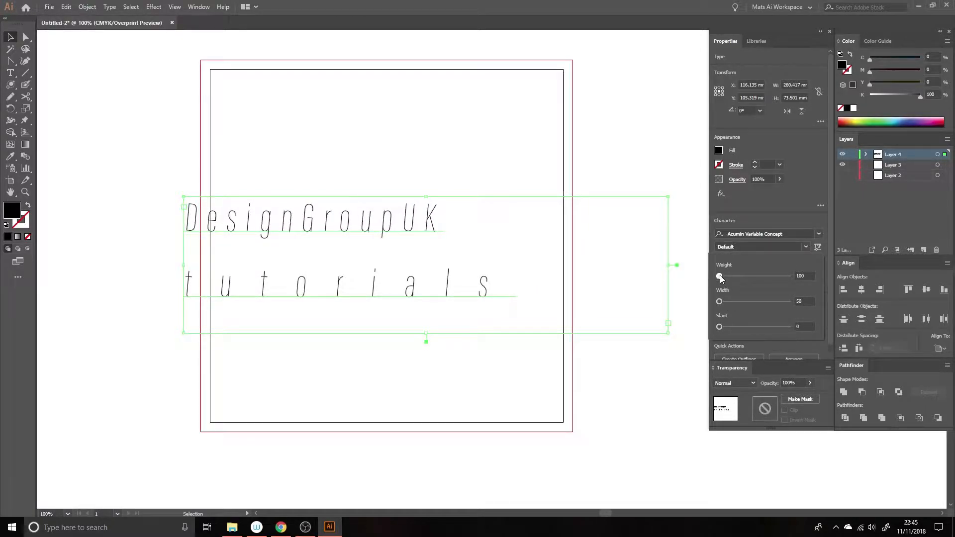
- Set the two-line text's variable font weight to 900, slant to 12 and width to 50
drag(719, 276, 788, 276)
click(787, 301)
click(784, 326)
drag(784, 330, 814, 329)
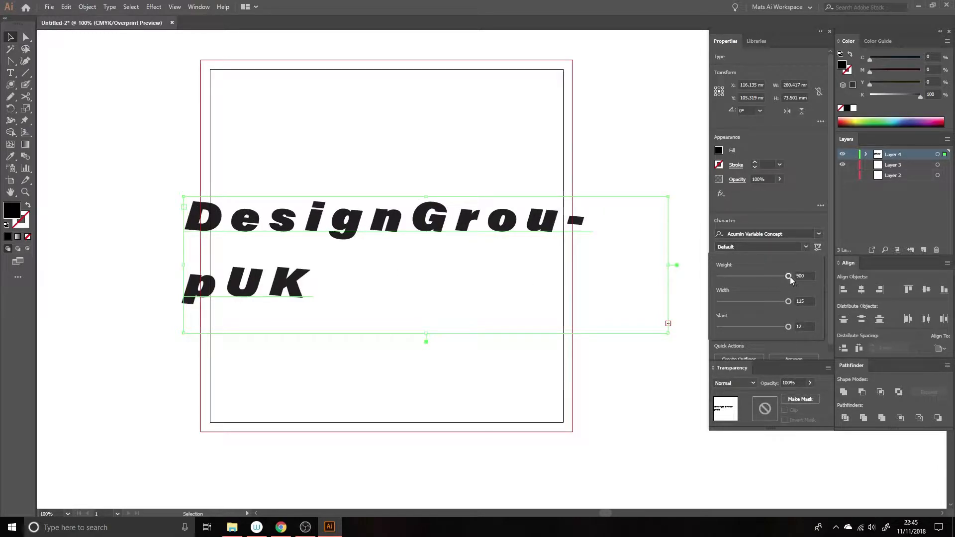
drag(788, 301, 690, 322)
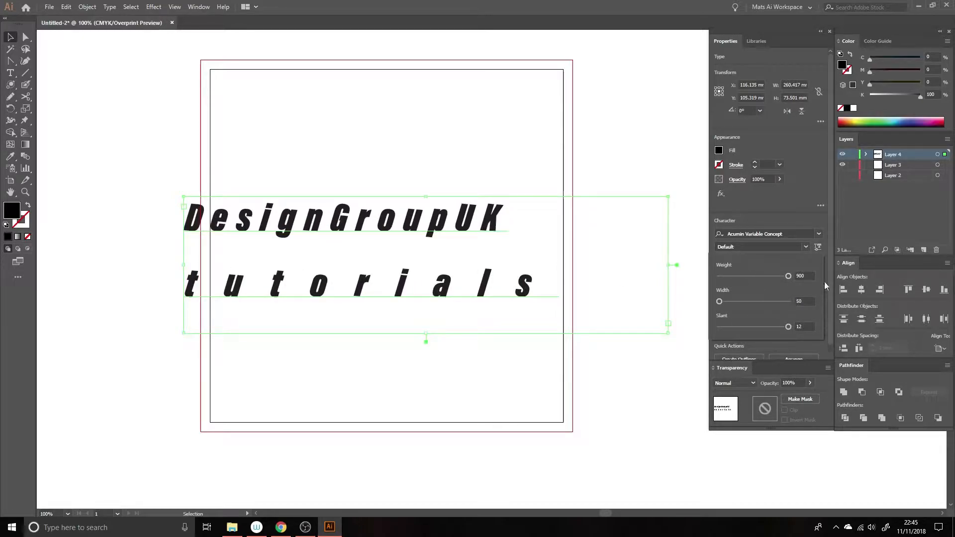
click(818, 249)
- Delete the two-line text from the artboard
drag(306, 157, 382, 261)
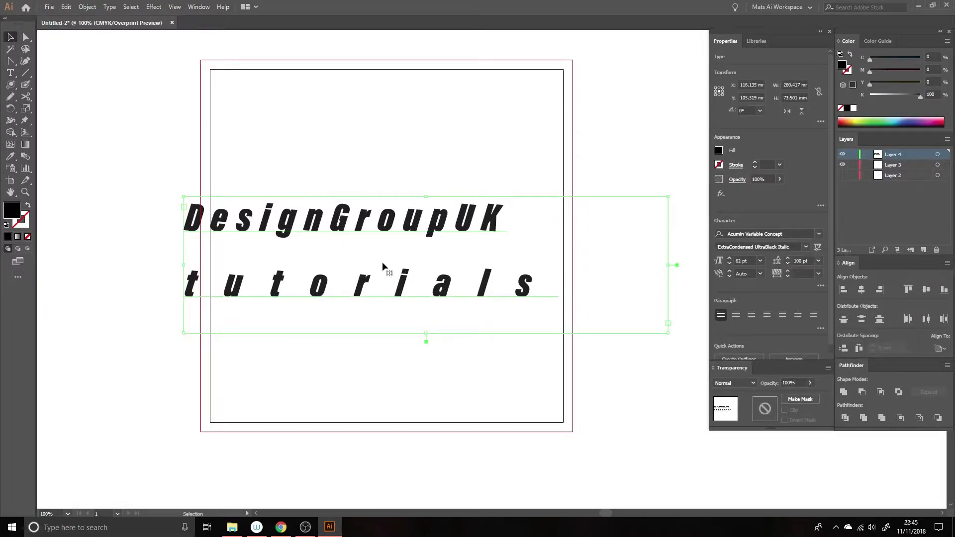
key(Delete)
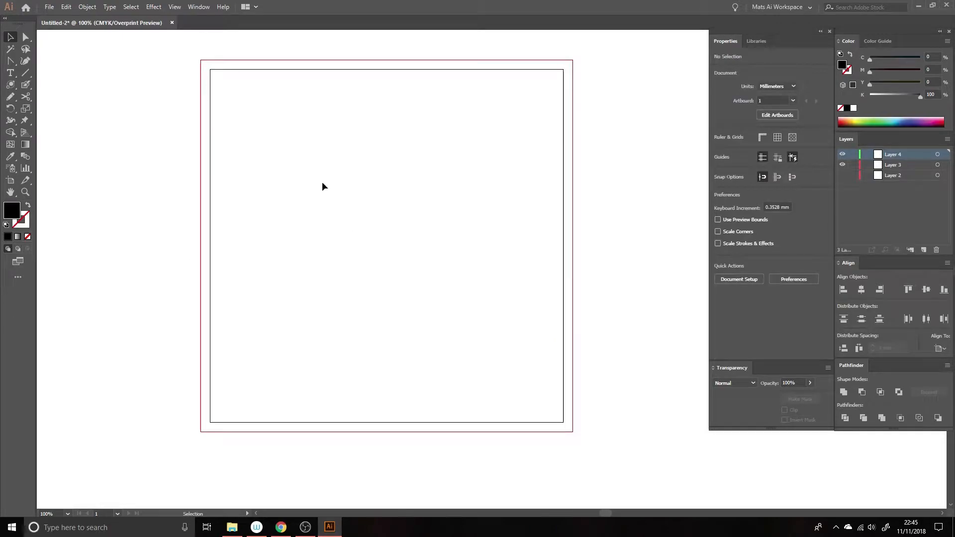
click(11, 73)
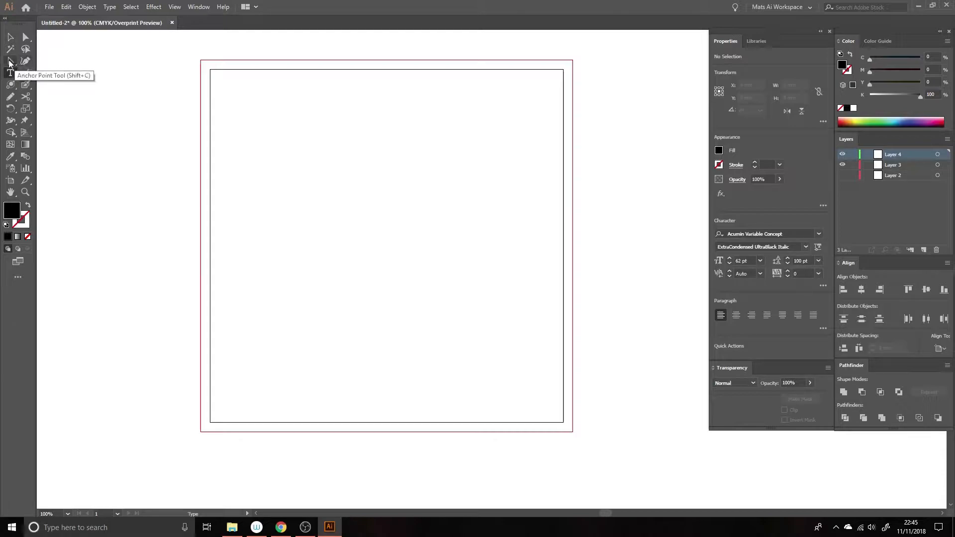
- Draw an S-shaped open path about 165 mm wide across the artboard with the Pen tool, giving it a black stroke and no fill
click(10, 63)
click(43, 61)
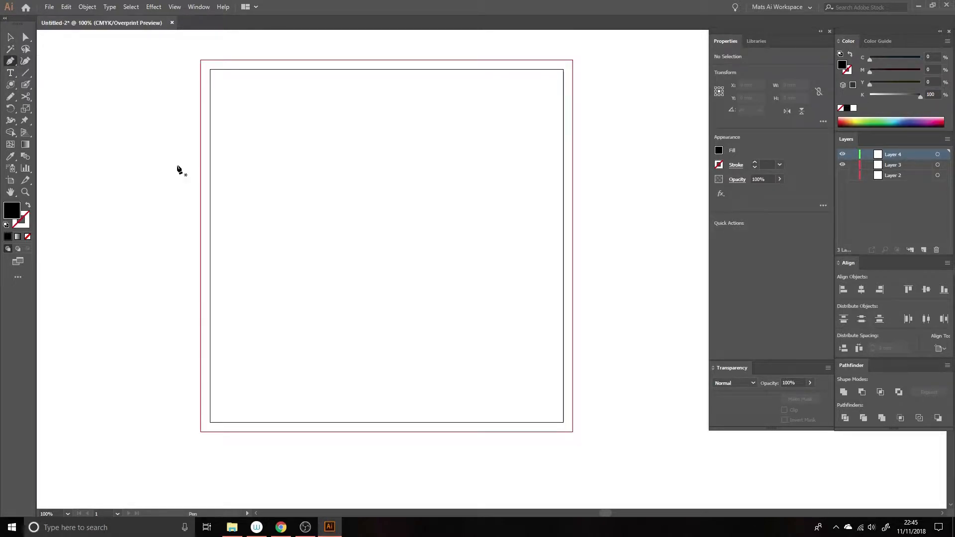
click(230, 236)
drag(364, 233, 444, 267)
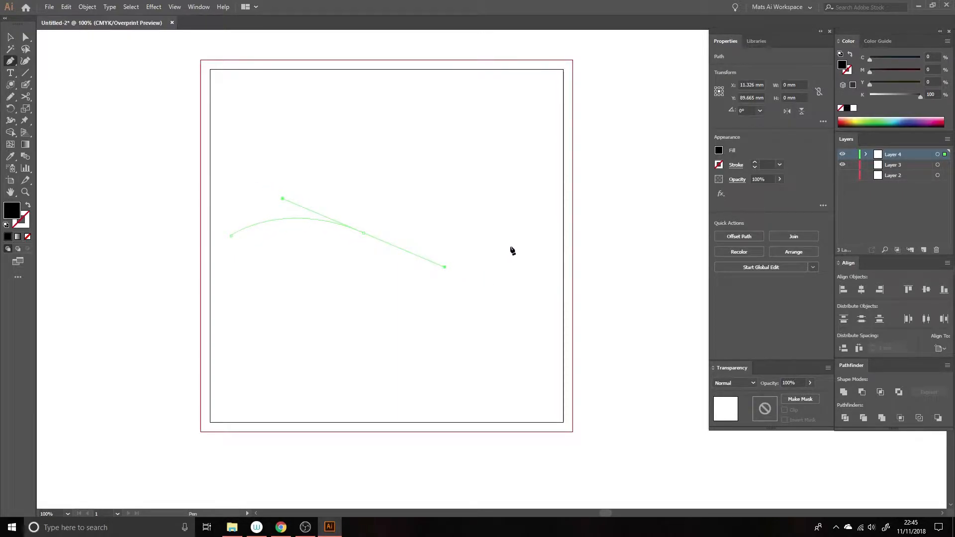
click(538, 233)
key(v)
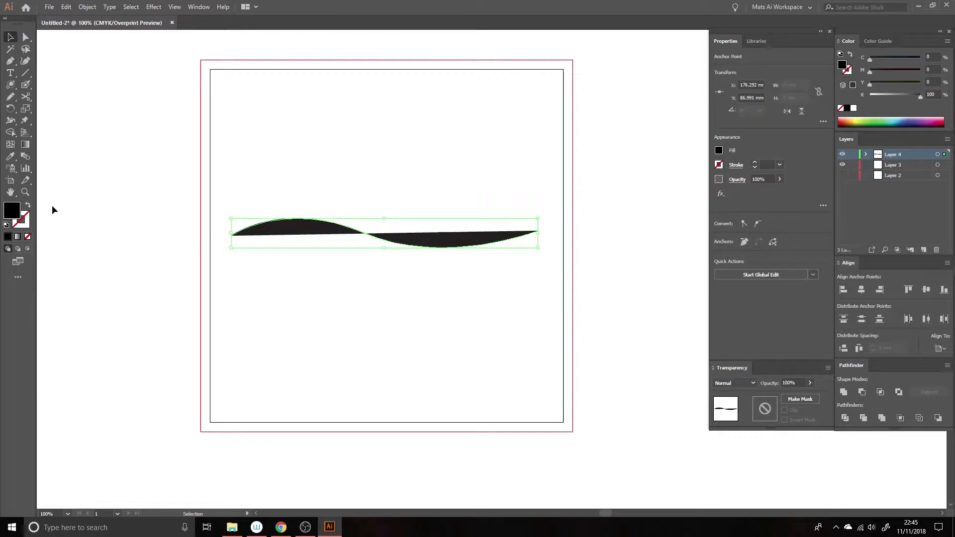
click(31, 205)
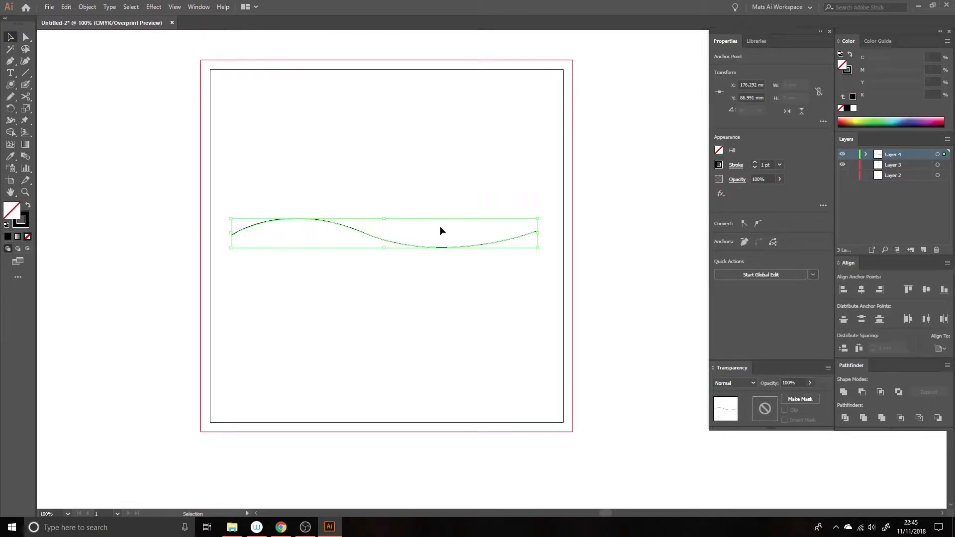
- Add the text "DesignGroupUK" along the wavy path with the Type on a Path tool
click(11, 74)
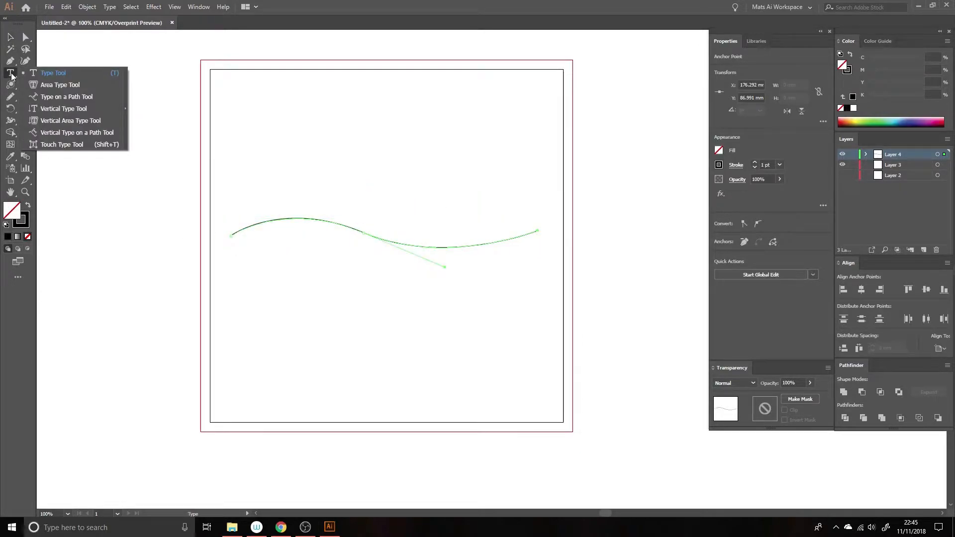
click(95, 98)
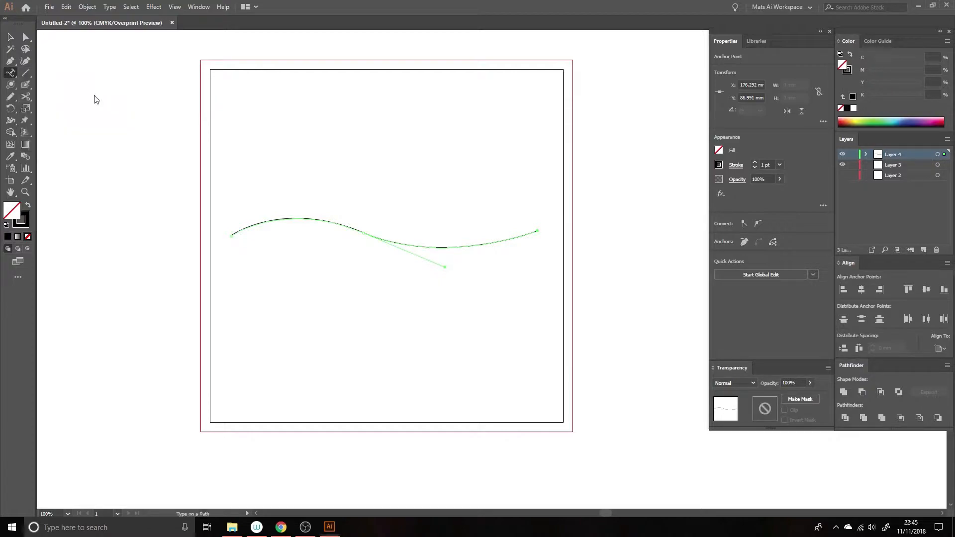
click(236, 232)
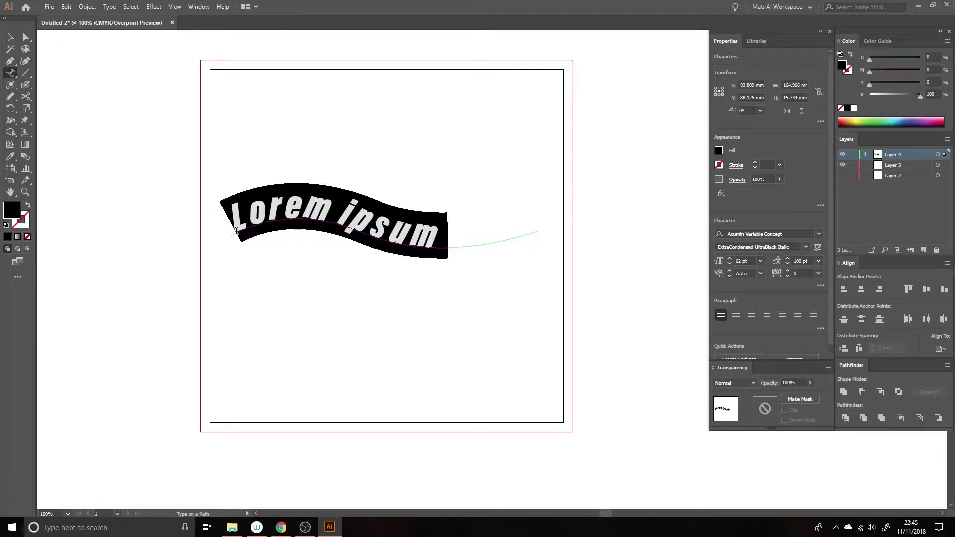
text(Desig)
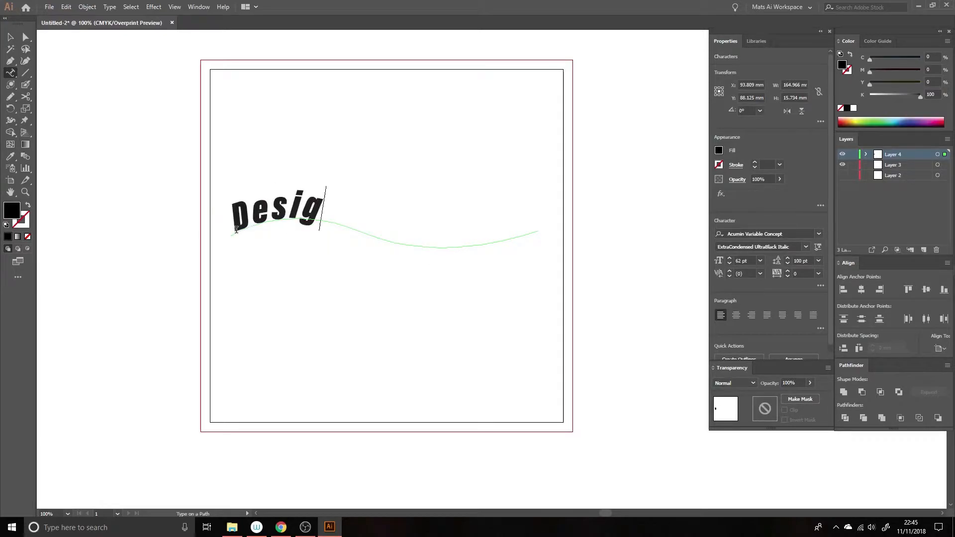
text(nGro)
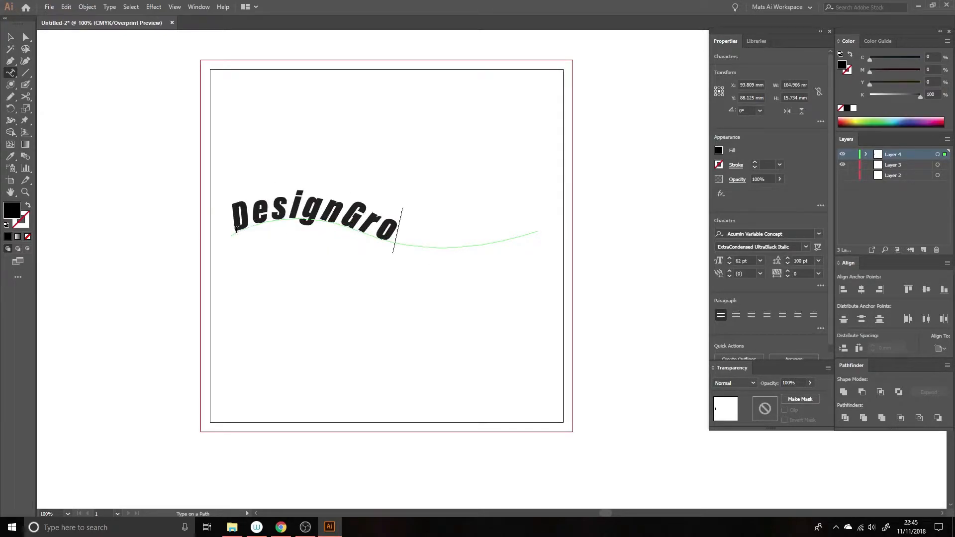
text(upUK)
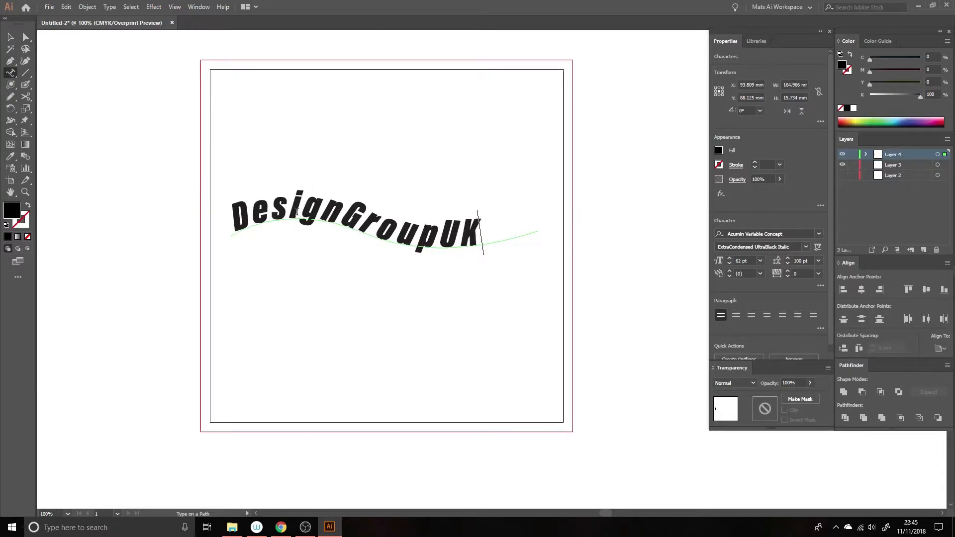
- Set the path text's variable font width to 62, slant to 0 and weight to about 644
drag(477, 221, 222, 211)
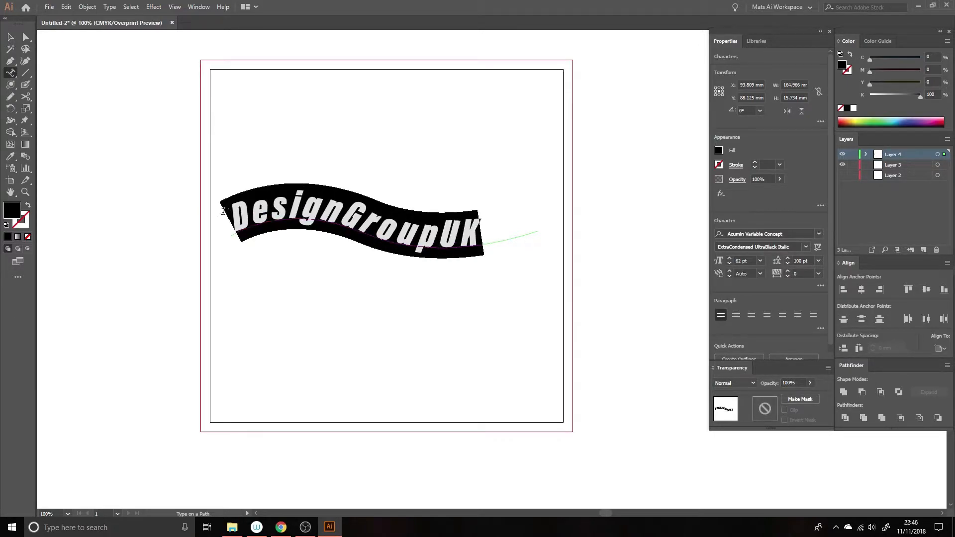
click(818, 247)
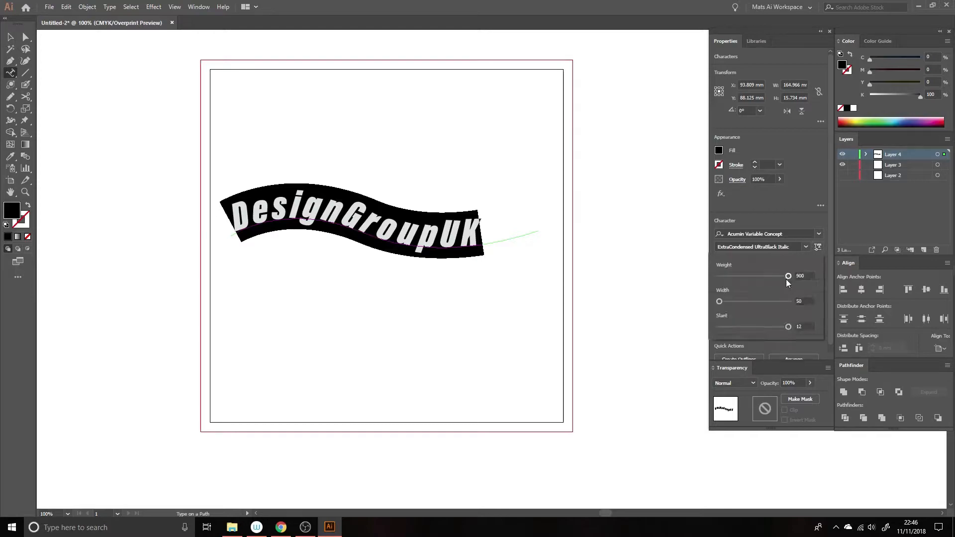
drag(720, 302, 720, 327)
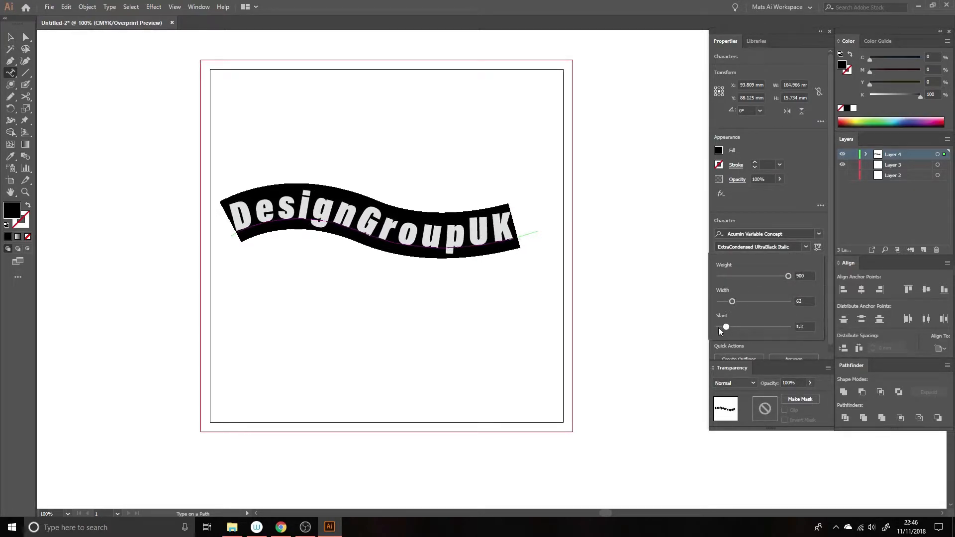
mouse_move(771, 276)
mouse_down()
mouse_move(742, 279)
mouse_move(776, 276)
mouse_move(766, 282)
mouse_up()
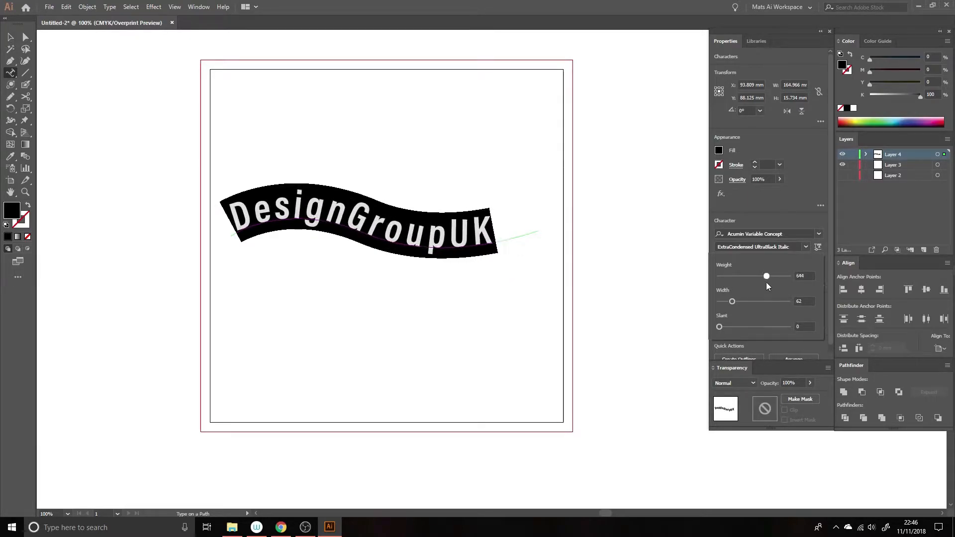
- Try centre and right alignment on the path text, and return it to left alignment
click(12, 38)
drag(420, 195, 401, 193)
click(350, 226)
click(740, 317)
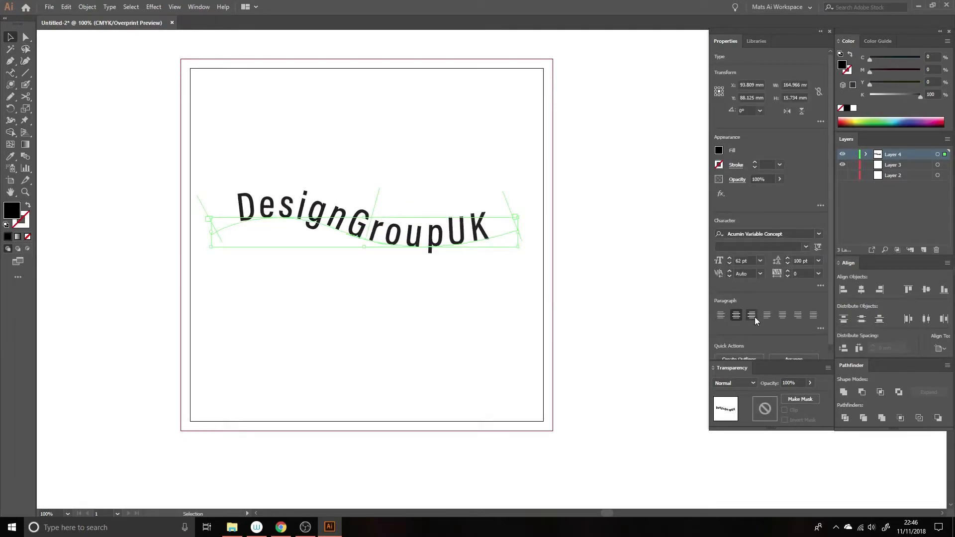
click(752, 315)
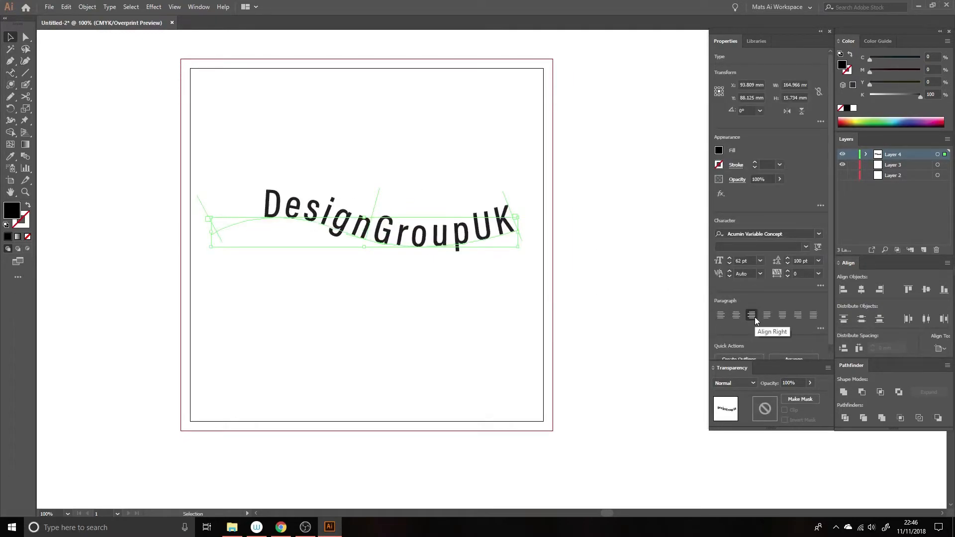
click(722, 316)
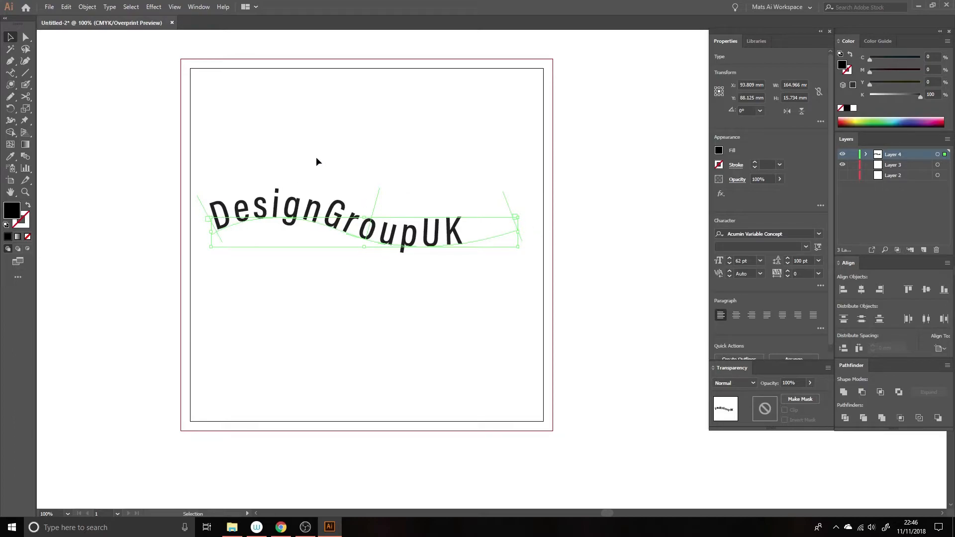
- Delete the path text and place a vertical Lorem ipsum placeholder in the left part of the artboard with the Vertical Type tool
drag(248, 139, 384, 238)
key(Delete)
click(10, 73)
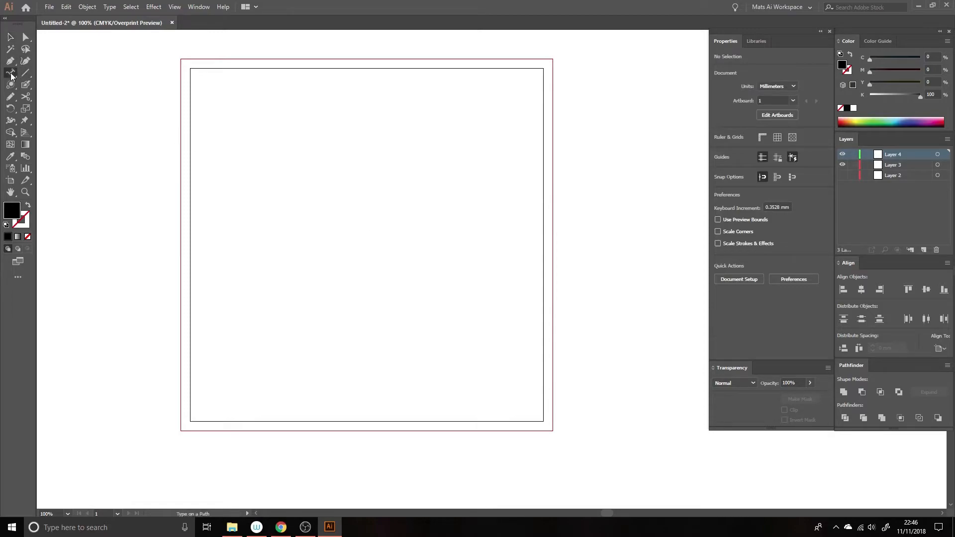
click(75, 108)
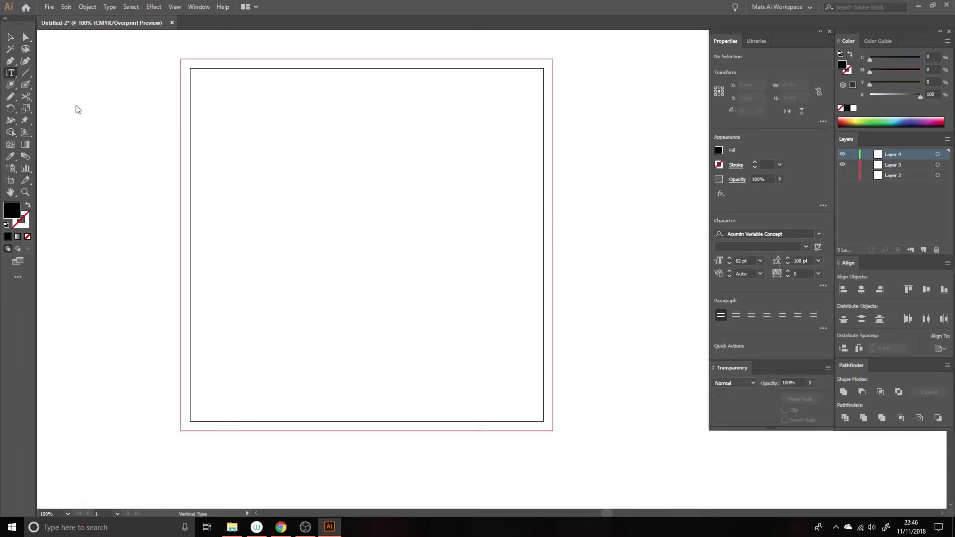
click(273, 107)
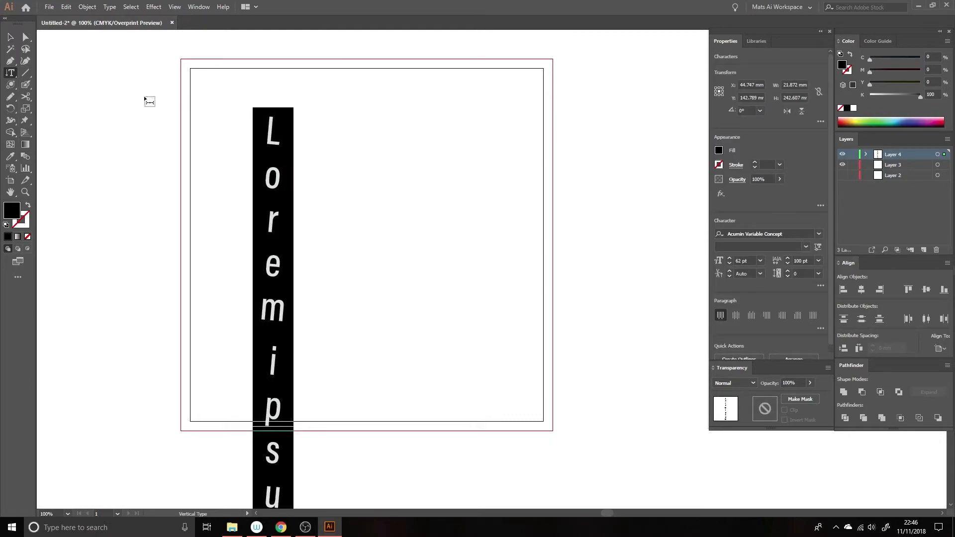
- Tighten the vertical placeholder text's tracking to -180 and deselect the text
key(alt)
key(alt+Left)
key(alt+Left)
key(alt+Left)
key(alt+Left)
key(alt+Left)
key(alt+Left)
key(alt+Left)
key(alt+Left)
key(alt+Left)
key(alt+Left)
key(alt+Left)
key(alt+Left)
key(alt+Left)
key(alt+Left)
key(alt+Left)
key(alt+Left)
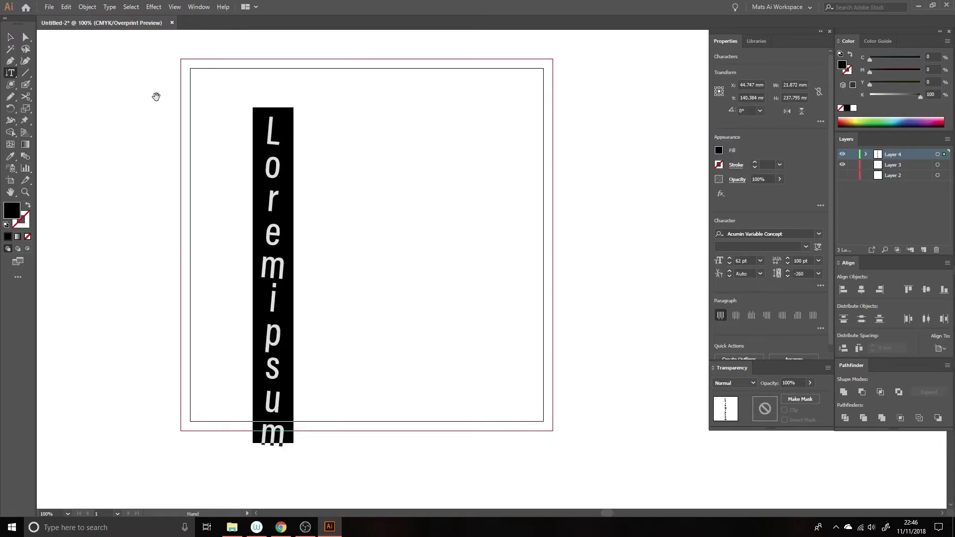
key(alt+Right)
key(alt+Right)
key(alt+Right)
key(alt+Right)
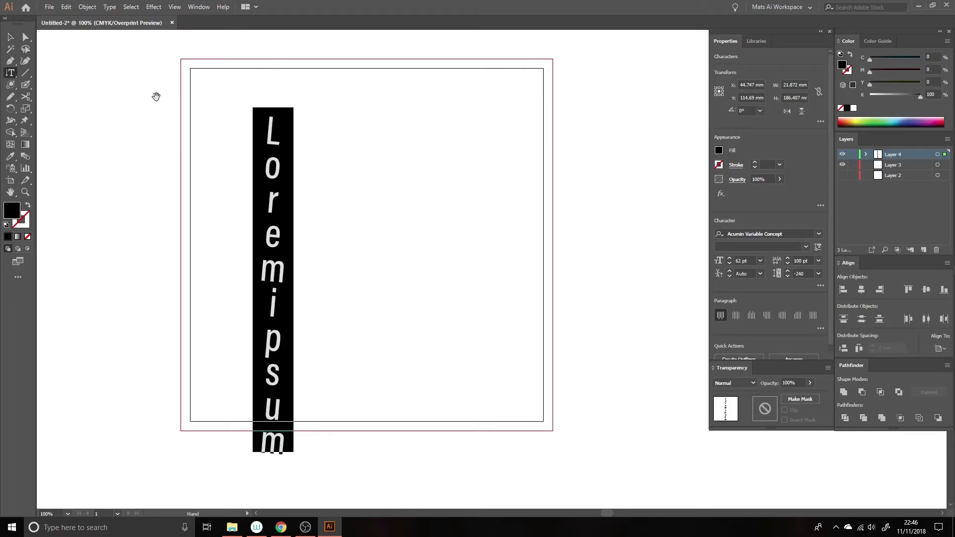
key(alt+Right)
key(alt+Right)
key(alt+Right)
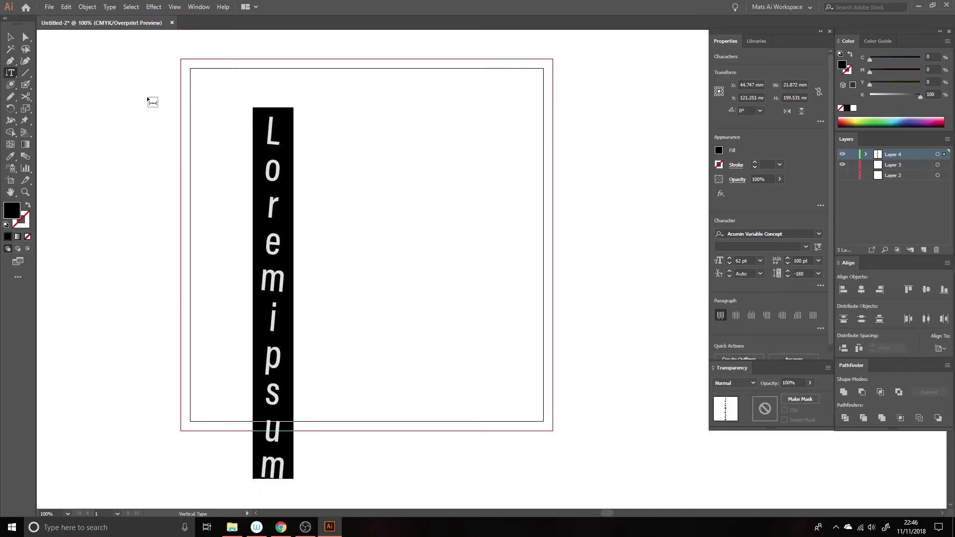
click(10, 38)
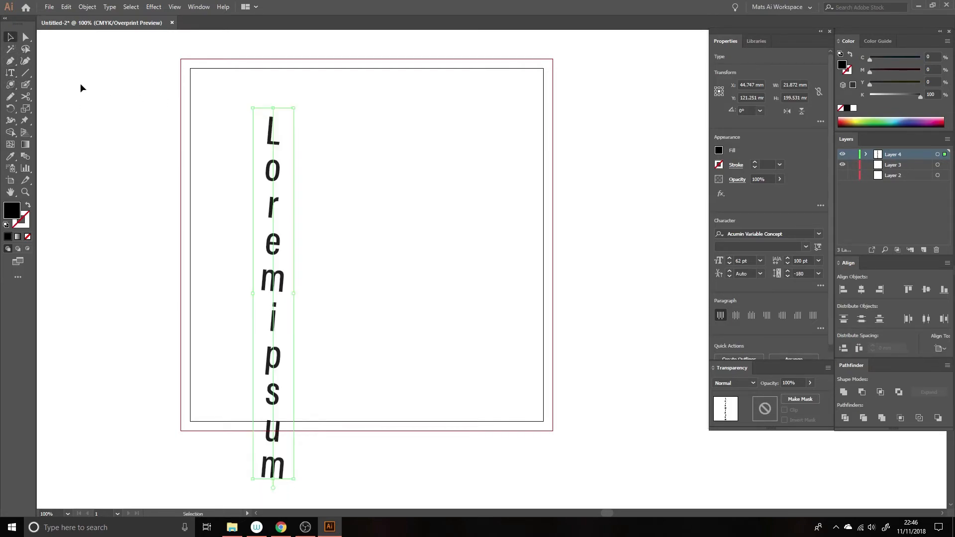
click(83, 87)
click(11, 72)
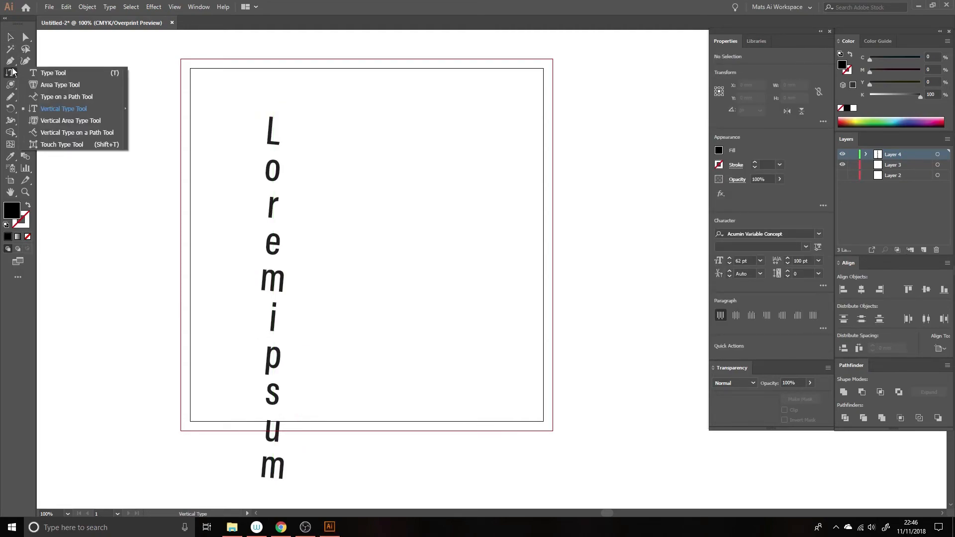
click(9, 77)
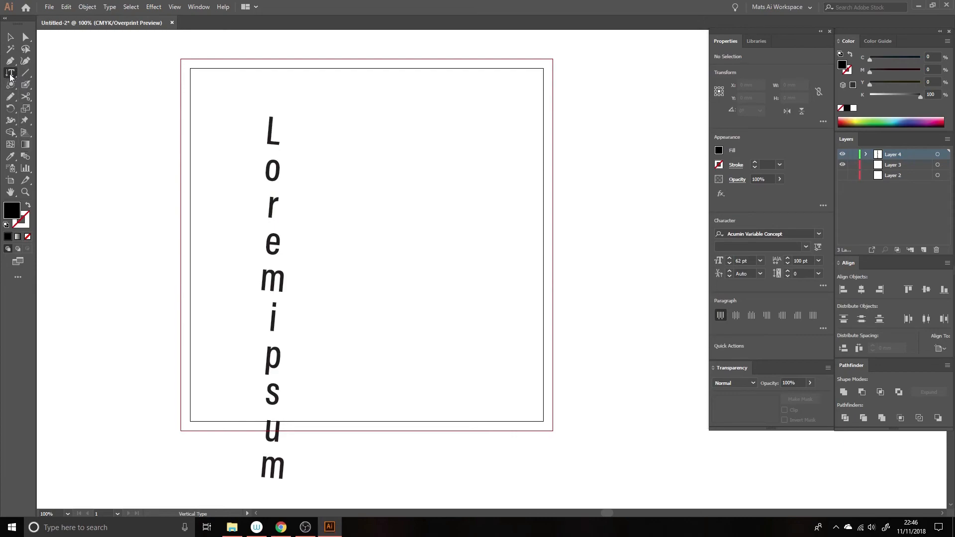